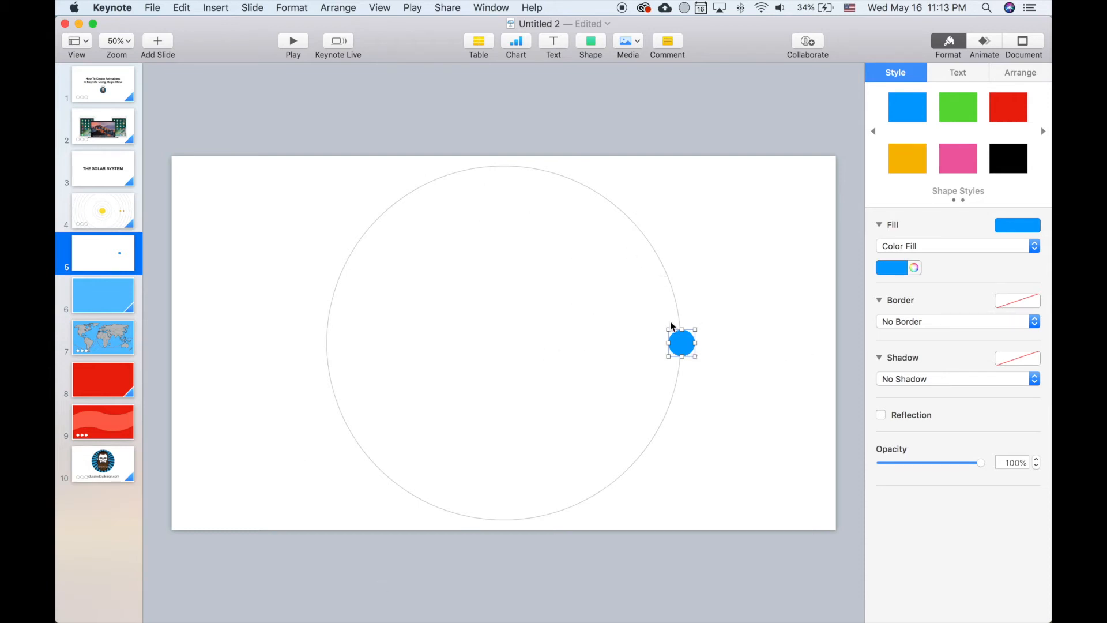
Make a motion path for the blue circle from the large circle outline
left_click(707, 313)
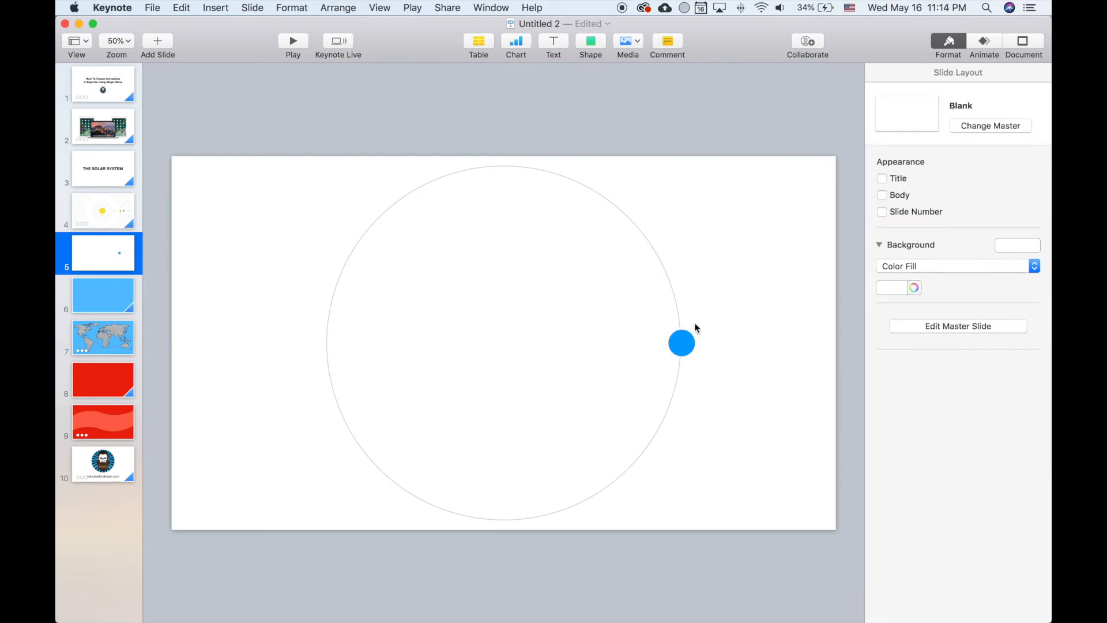
left_click(680, 342)
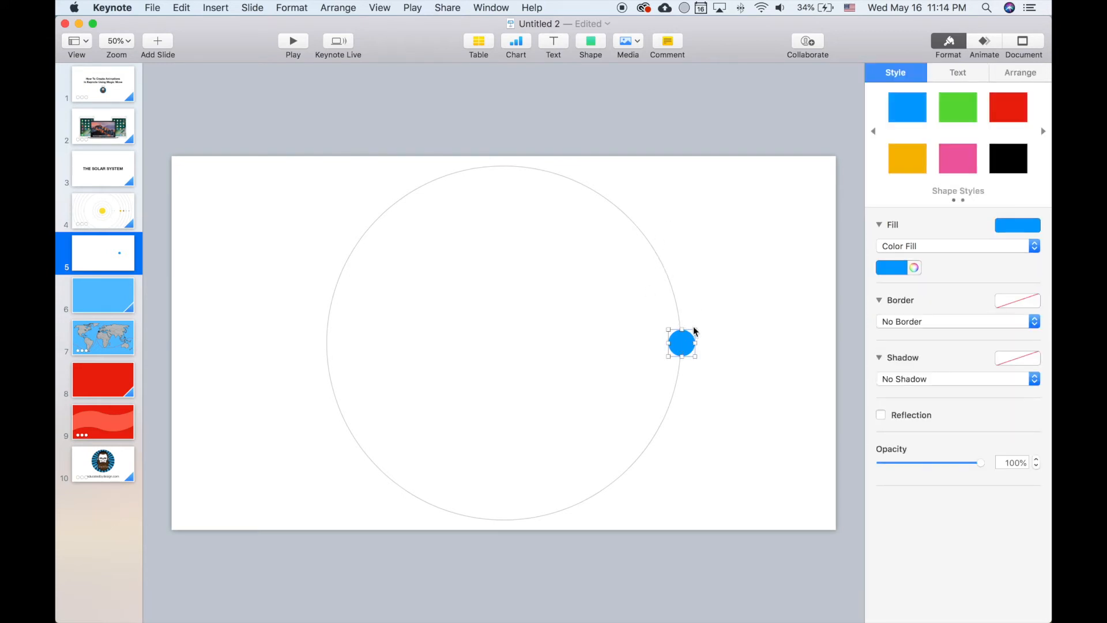
left_click_drag(704, 275, 615, 406)
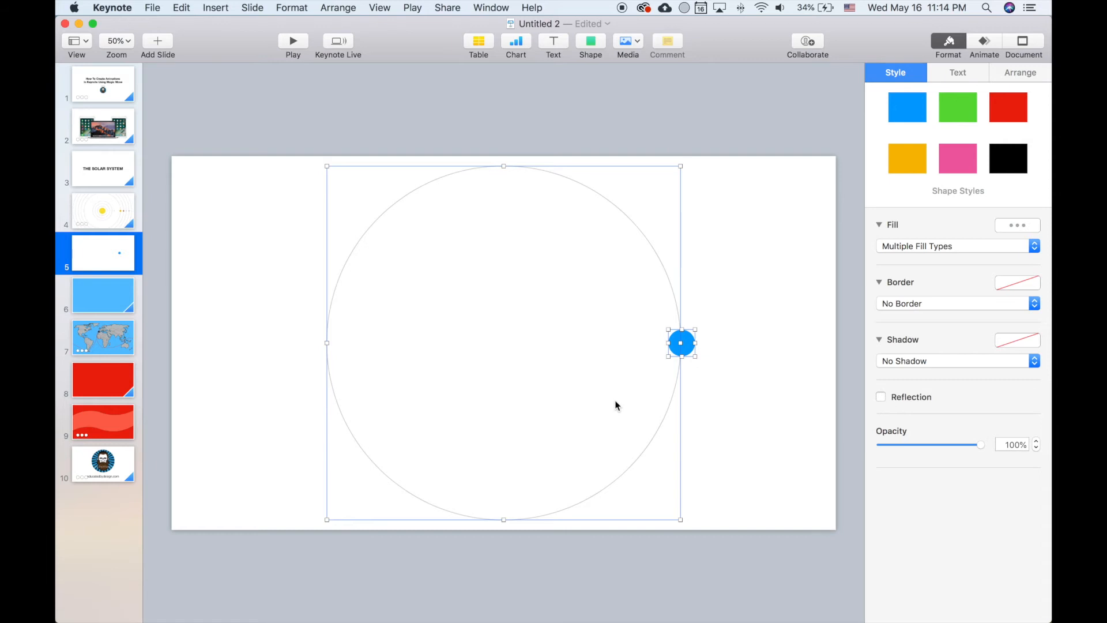
left_click(219, 8)
mouse_move(292, 10)
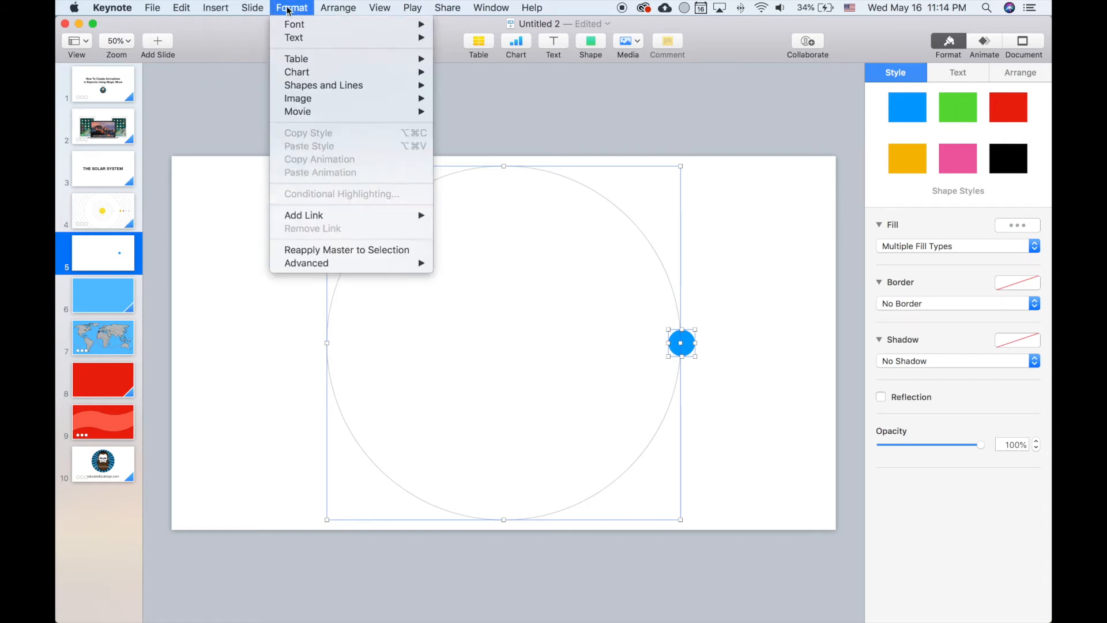
mouse_move(338, 91)
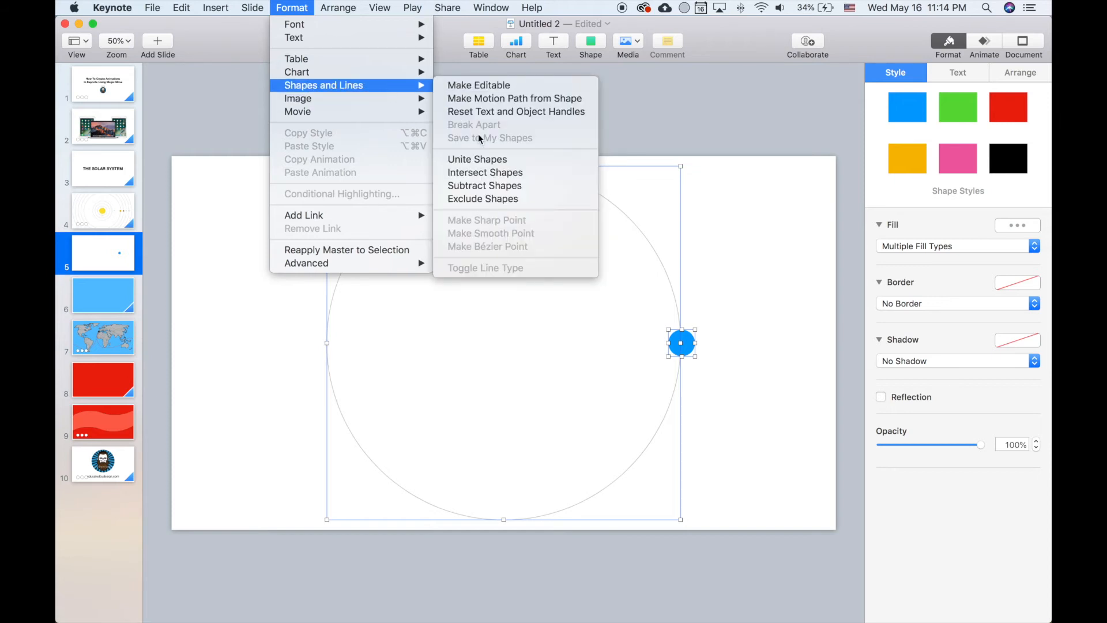
left_click(475, 99)
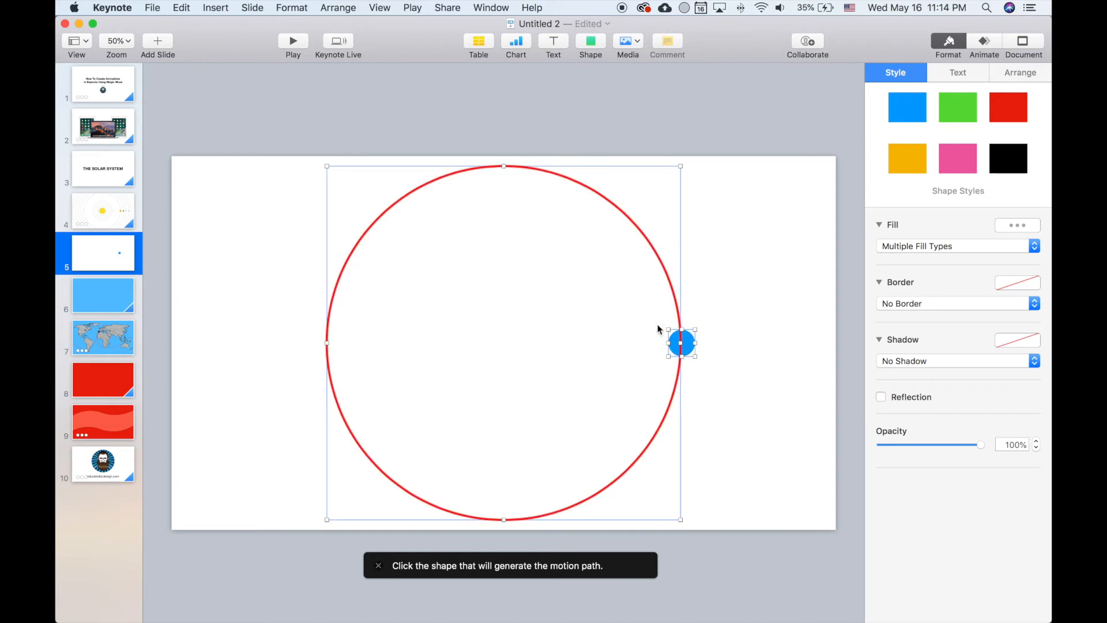
left_click(661, 264)
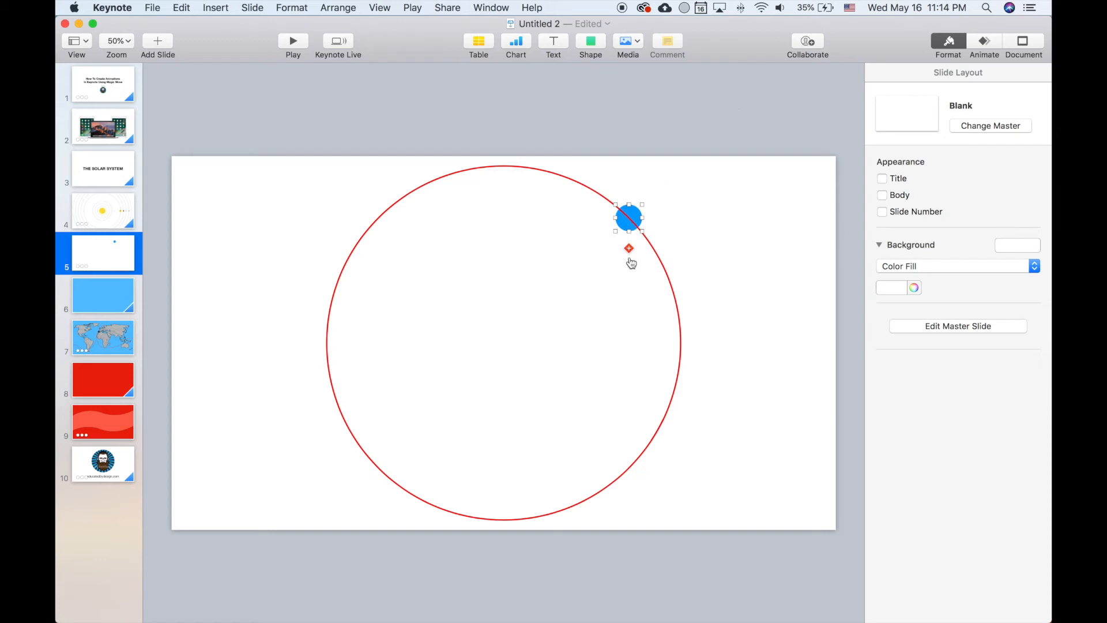
Try to move the blue circle with its motion path to about X 1435 pt, Y 474 pt on the outline
left_click(630, 295)
left_click(632, 219)
left_click_drag(632, 219, 682, 333)
left_click(682, 364)
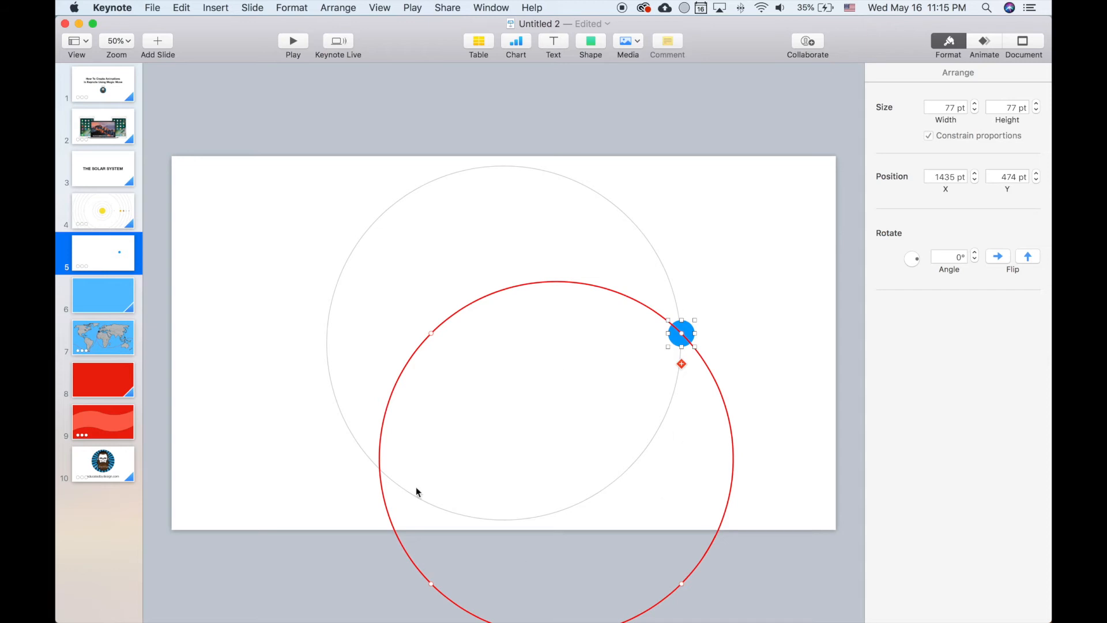
left_click(411, 334)
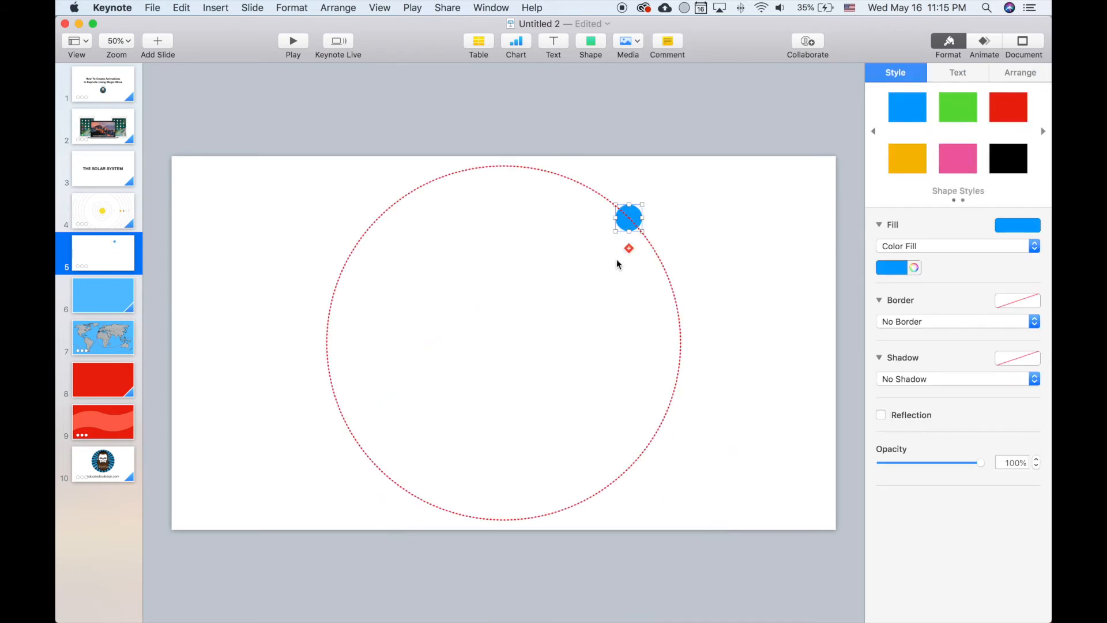
Try to adjust the circular motion path from its starting point at the blue circle, and undo the distortion
left_click(628, 225)
left_click(630, 249)
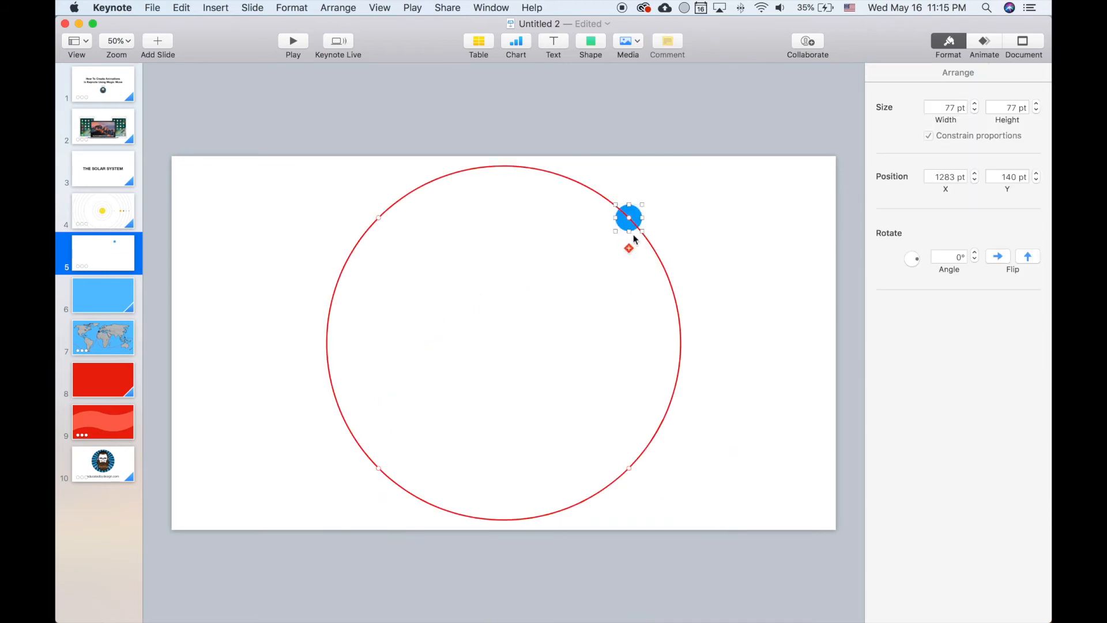
left_click_drag(628, 229, 658, 279)
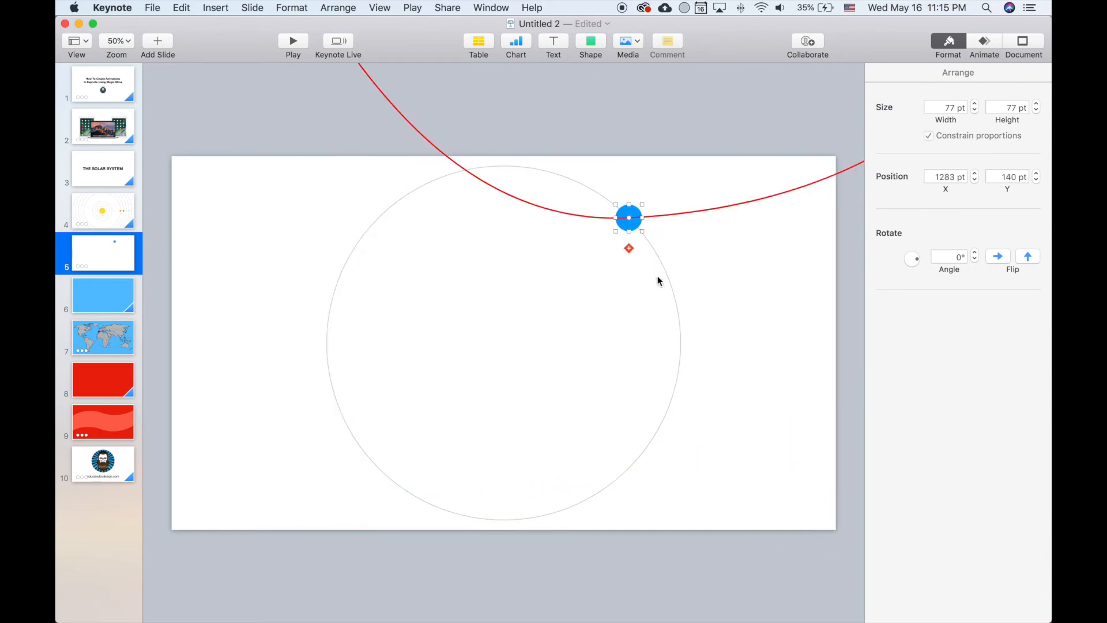
key("super+z")
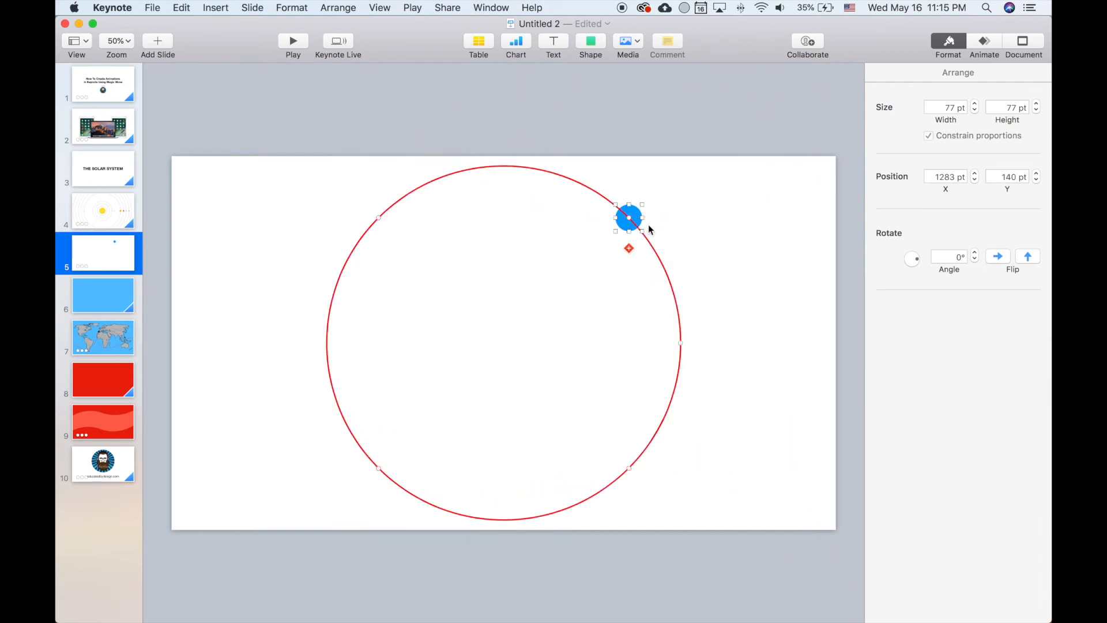
Move the blue circle with its motion path onto the outline's right edge, at about X 1431 pt, Y 454 pt
left_click_drag(638, 215, 680, 322)
key("super+z")
left_click(669, 239)
left_click(681, 357)
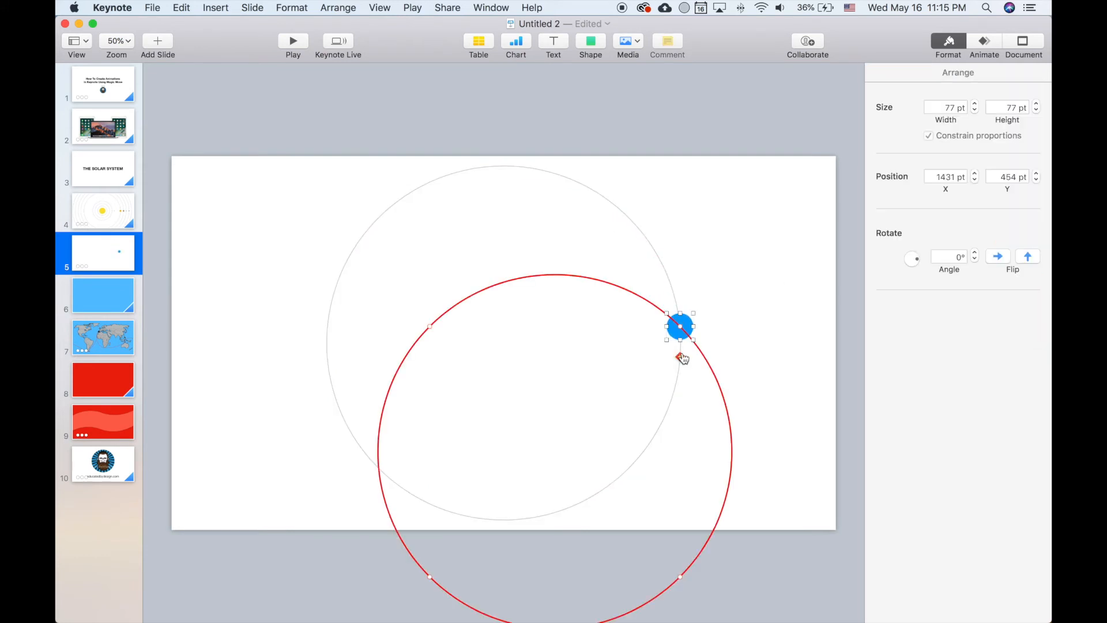
Reshape the motion path through its three remaining points so that it follows the large circle outline
left_click_drag(430, 326, 439, 179)
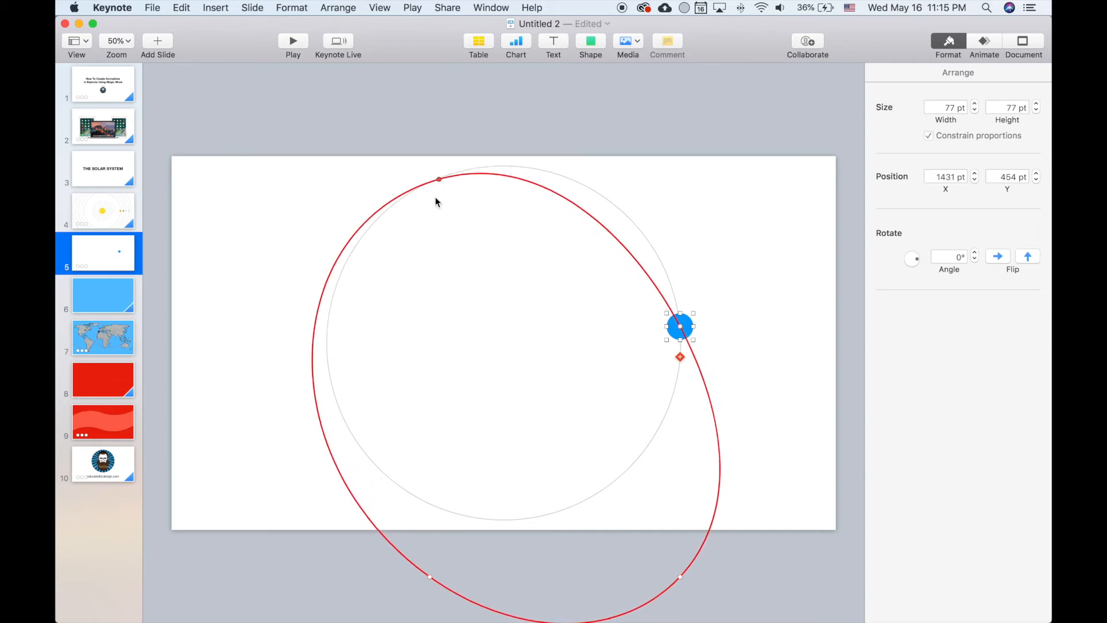
left_click_drag(429, 576, 349, 433)
left_click_drag(678, 576, 589, 497)
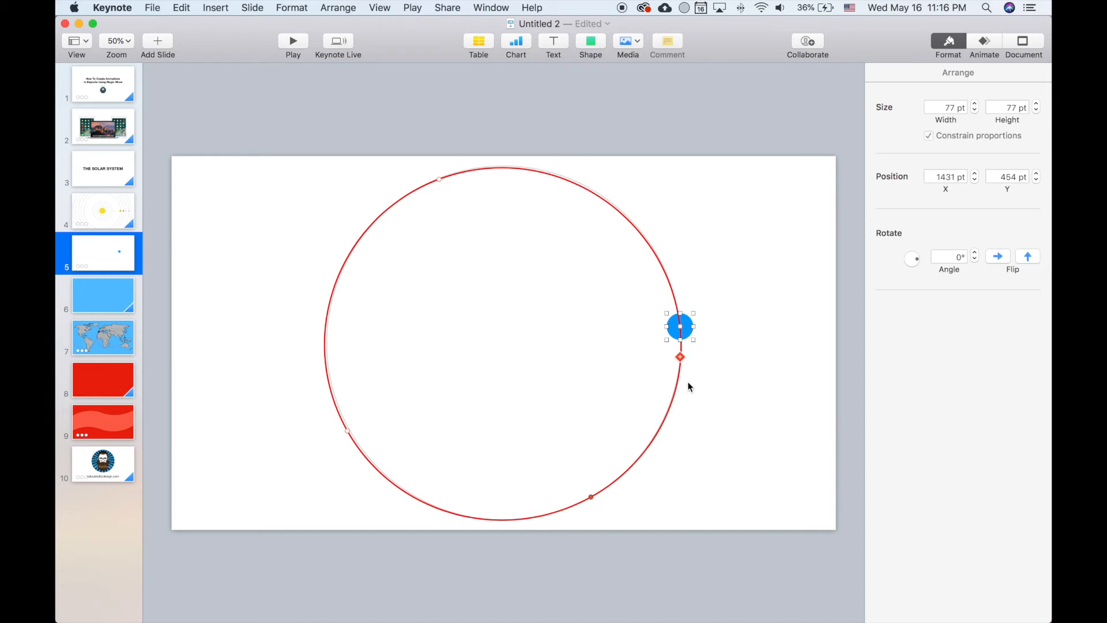
Play the slide to preview the blue circle's animation and return to editing with nothing selected
left_click(292, 41)
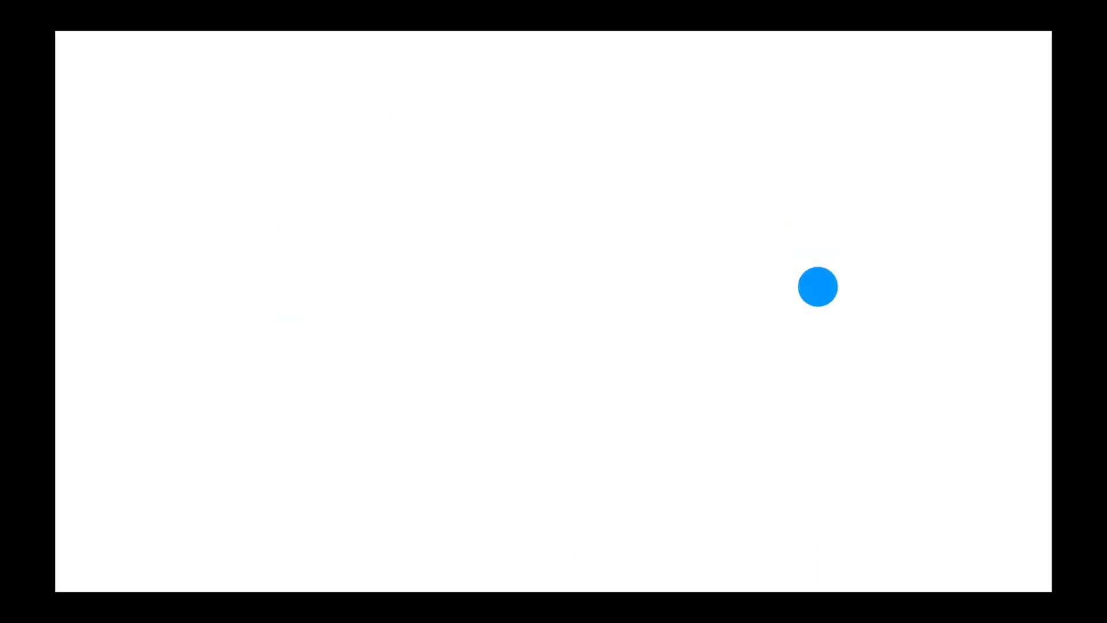
key("Escape")
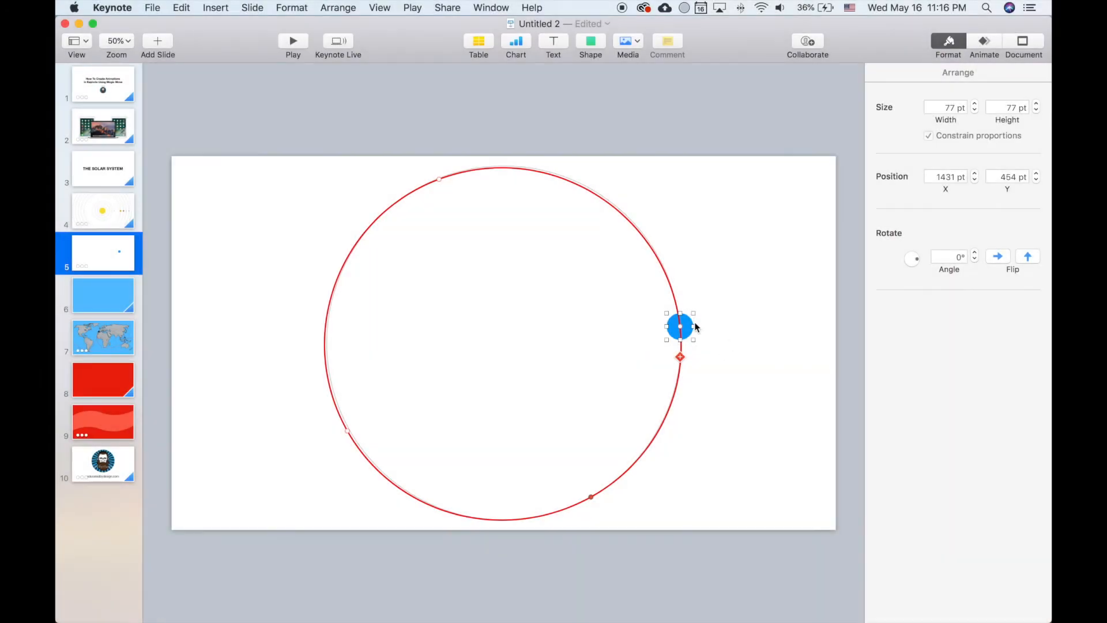
left_click(739, 327)
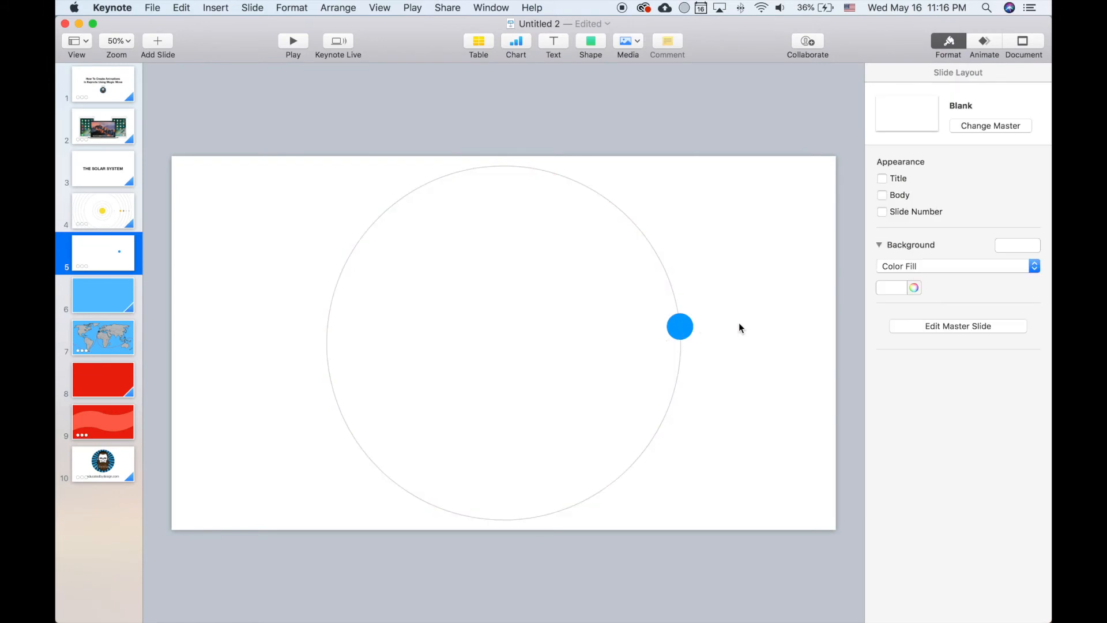
Set the duration of the blue circle's Move action to 8.50 s and look through its acceleration options
left_click(680, 327)
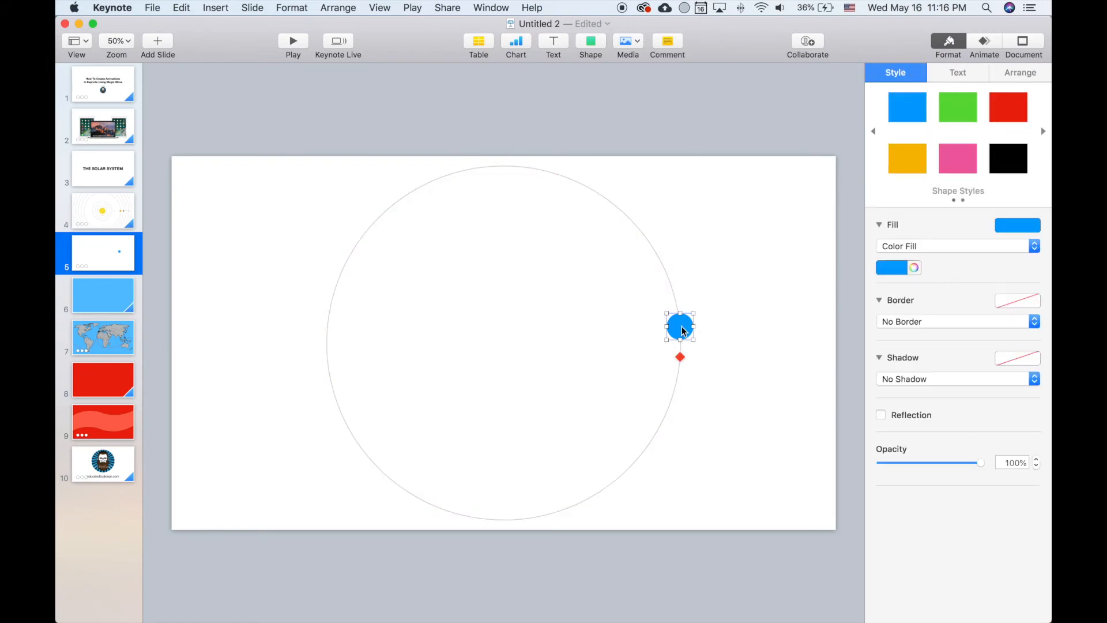
left_click(987, 41)
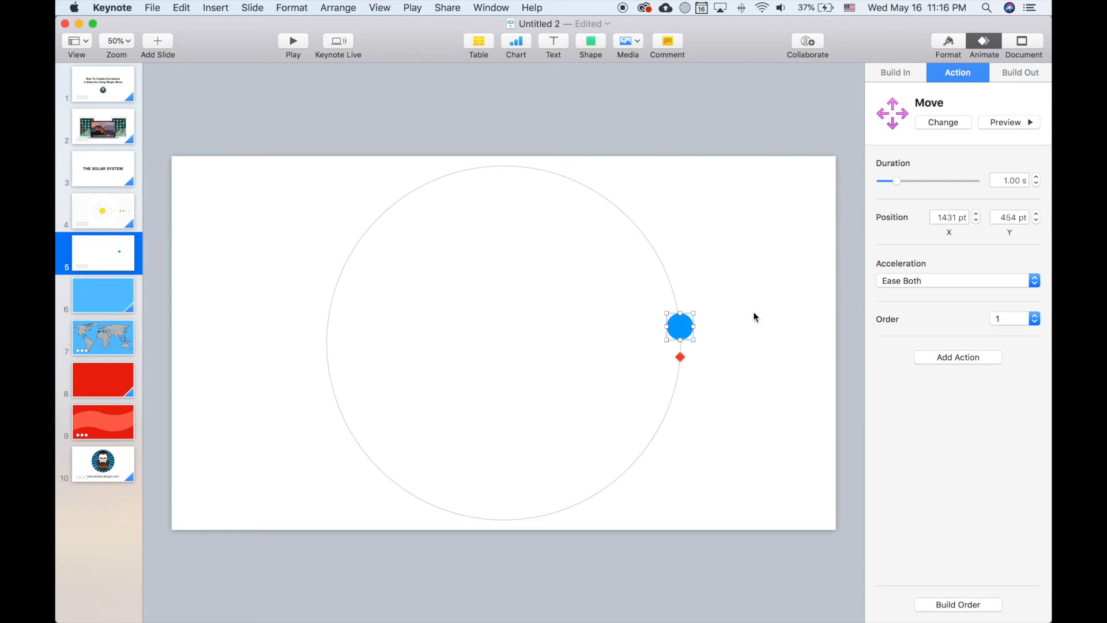
left_click_drag(898, 183, 933, 184)
left_click(925, 281)
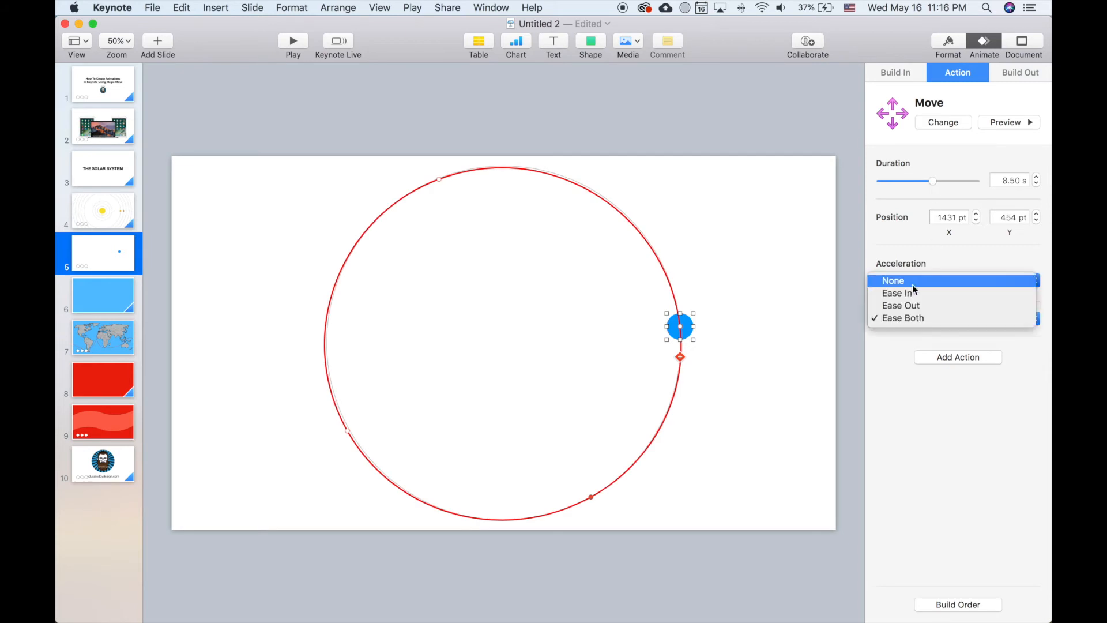
left_click(711, 224)
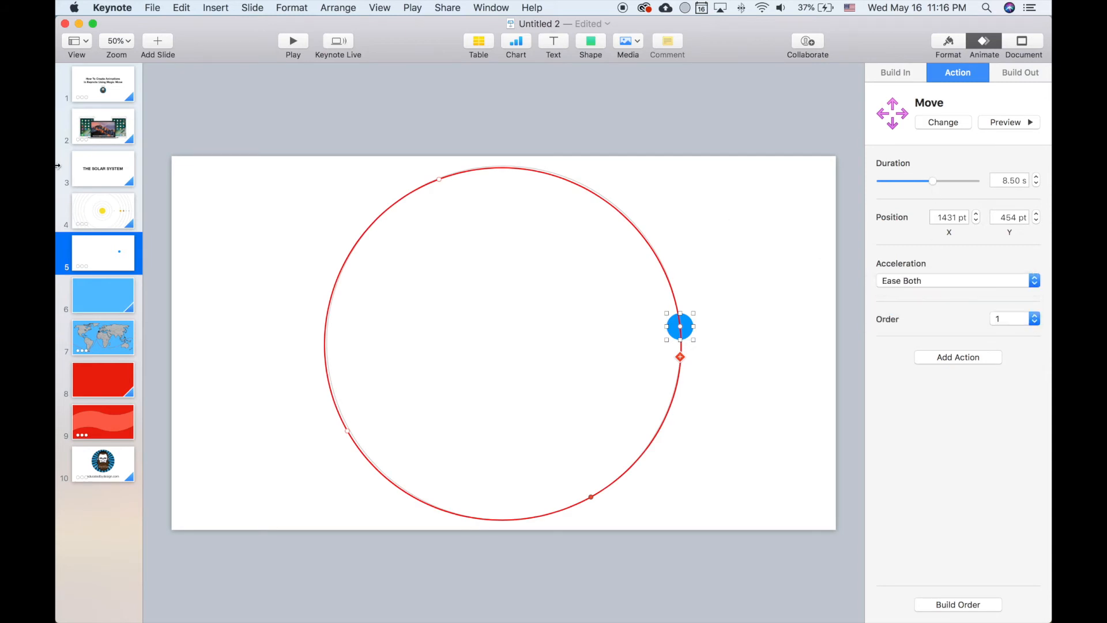
Examine the full build order of the solar system animation on slide 4
left_click(113, 207)
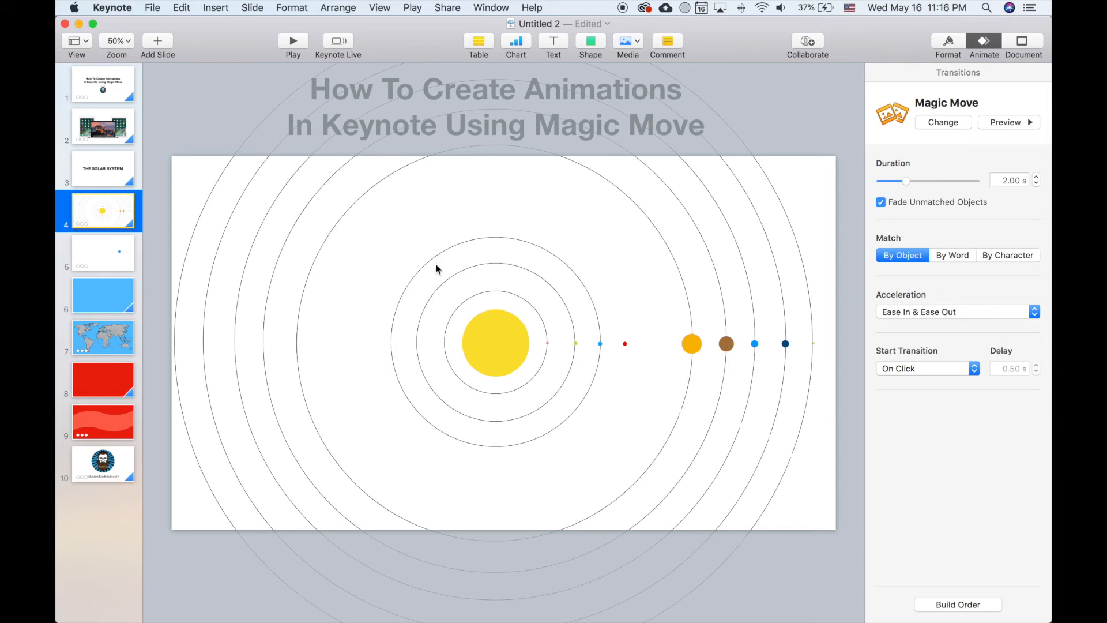
left_click(975, 602)
scroll(797, 245, "down", 5)
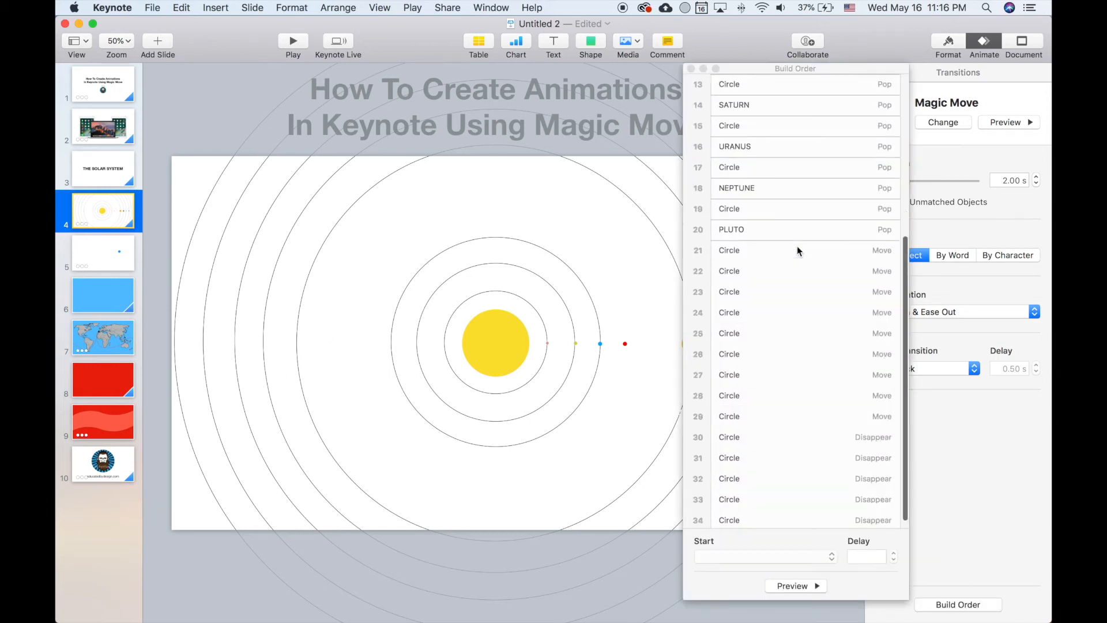
scroll(797, 245, "down", 2)
scroll(776, 315, "up", 6)
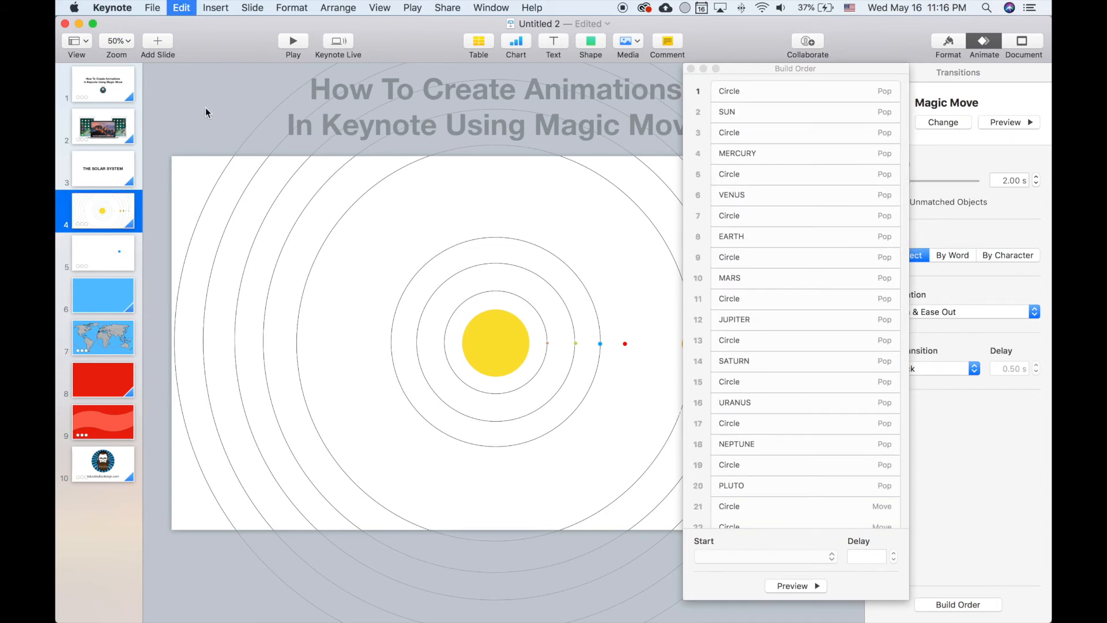
Undo the demonstration edits to remove the added blue circle slide and restore slide 4's black background and planet labels
key("super+z")
key("super+z")
key("super+z")
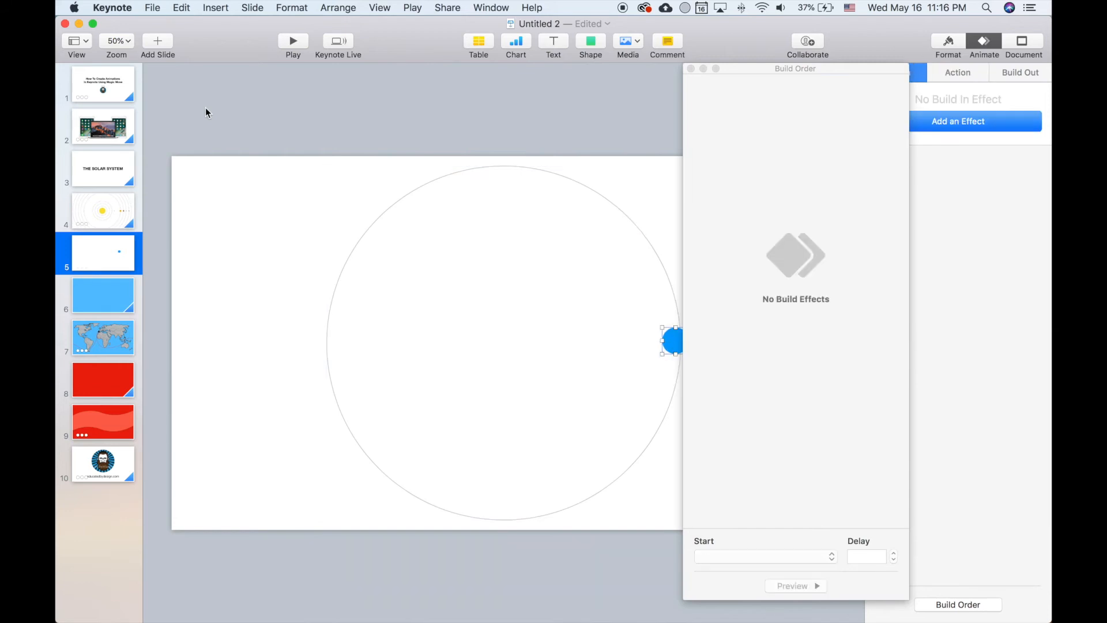
key("super+z")
key("super+z")
key("super+z")
key("super+z")
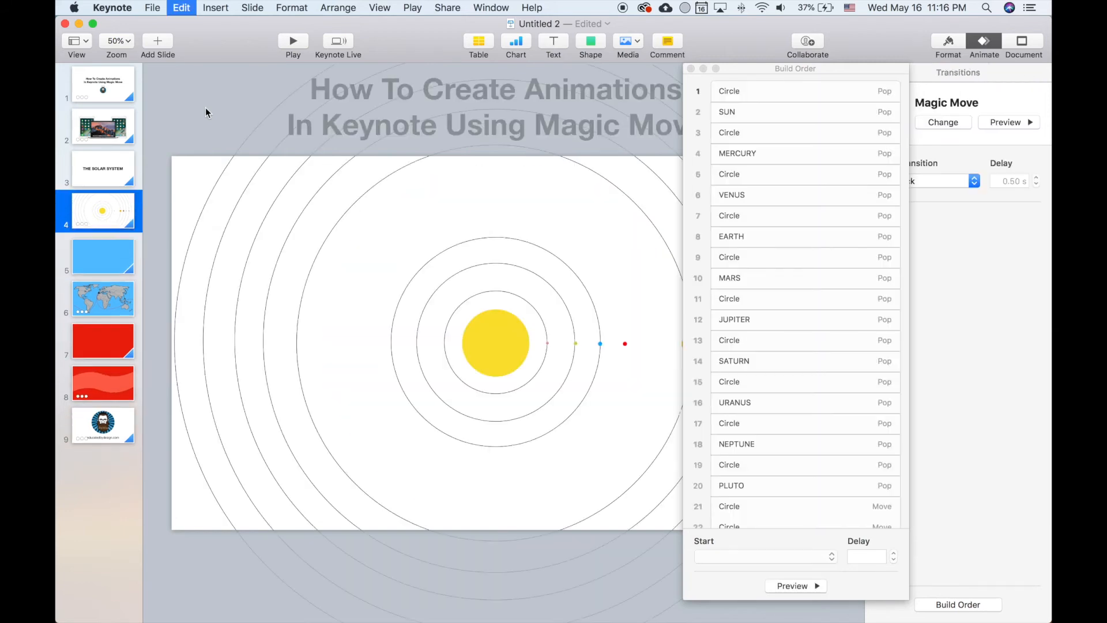
key("super+z")
key("super+z")
key("super+z")
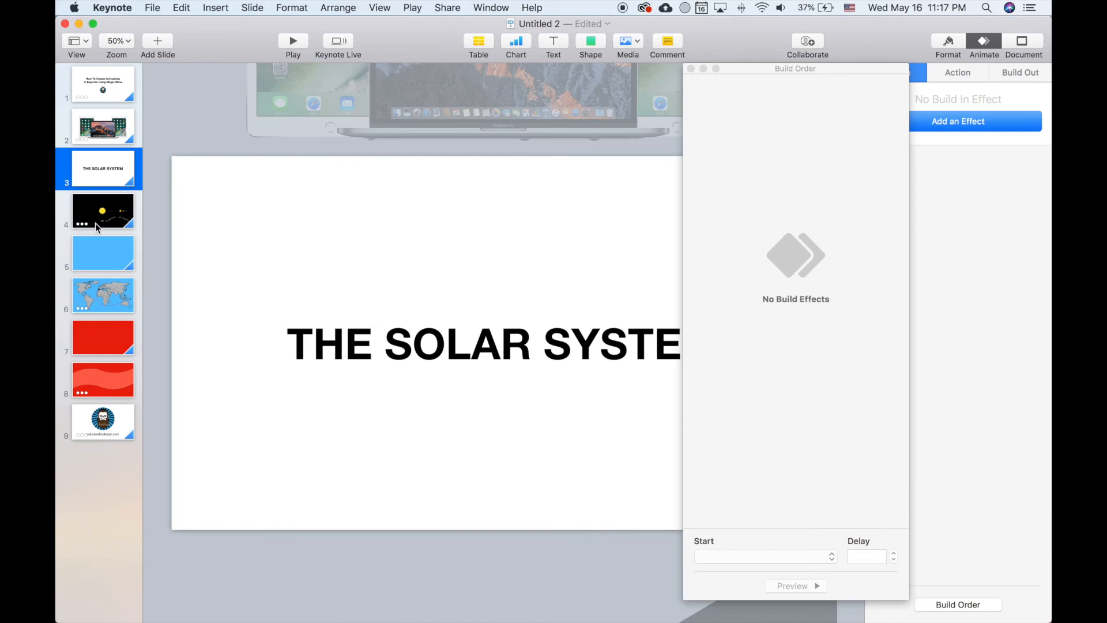
Open the solar system slide and move the Build Order window clear of the planets
left_click(94, 231)
left_click(461, 219)
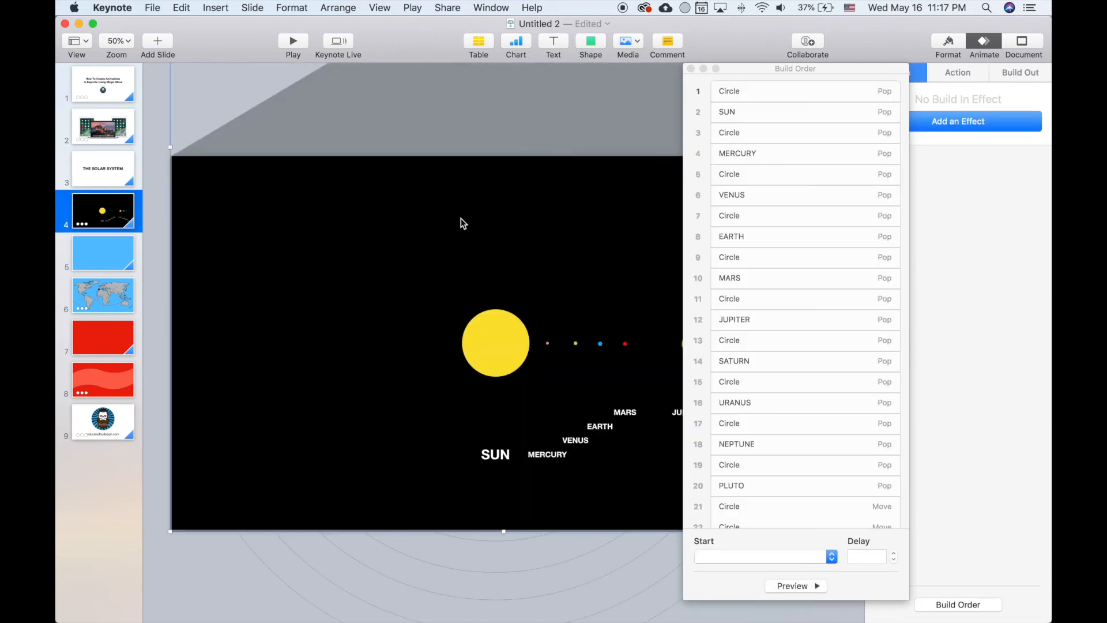
left_click_drag(793, 71, 191, 61)
Select the sun circle's Pop build, first in the build order, and check its start options
left_click(168, 81)
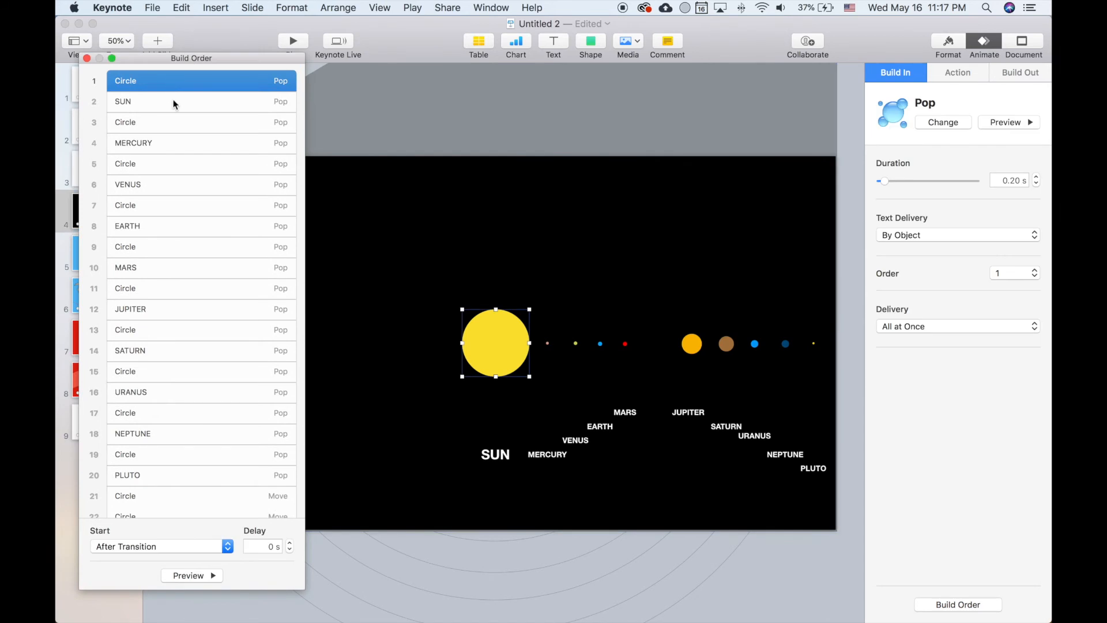
left_click(174, 104)
left_click(177, 81)
scroll(172, 79, "up", 1)
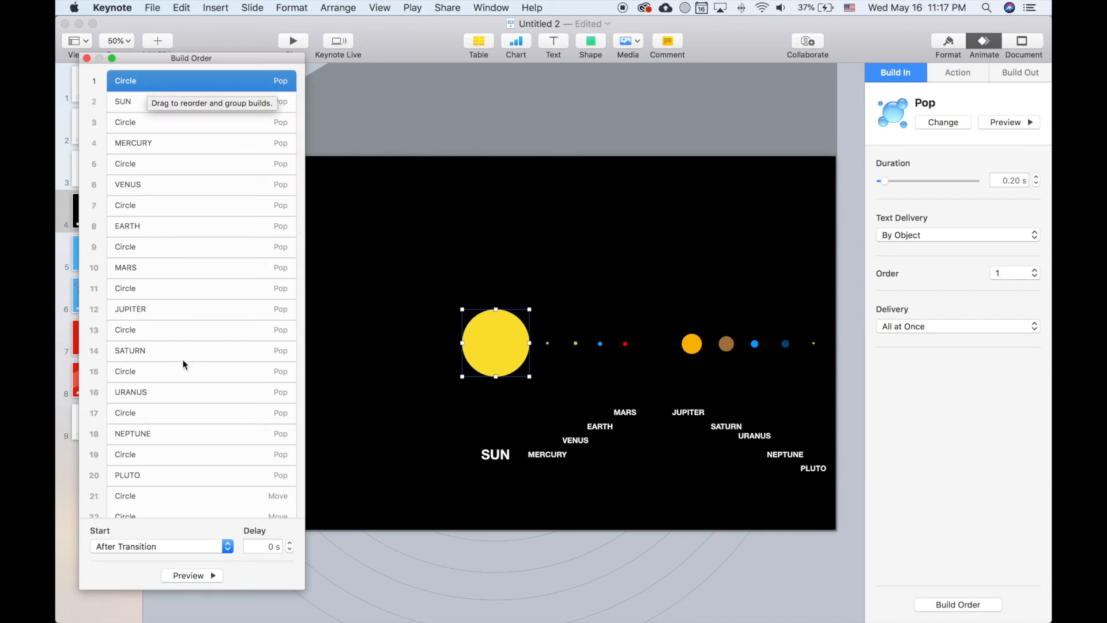
left_click(128, 546)
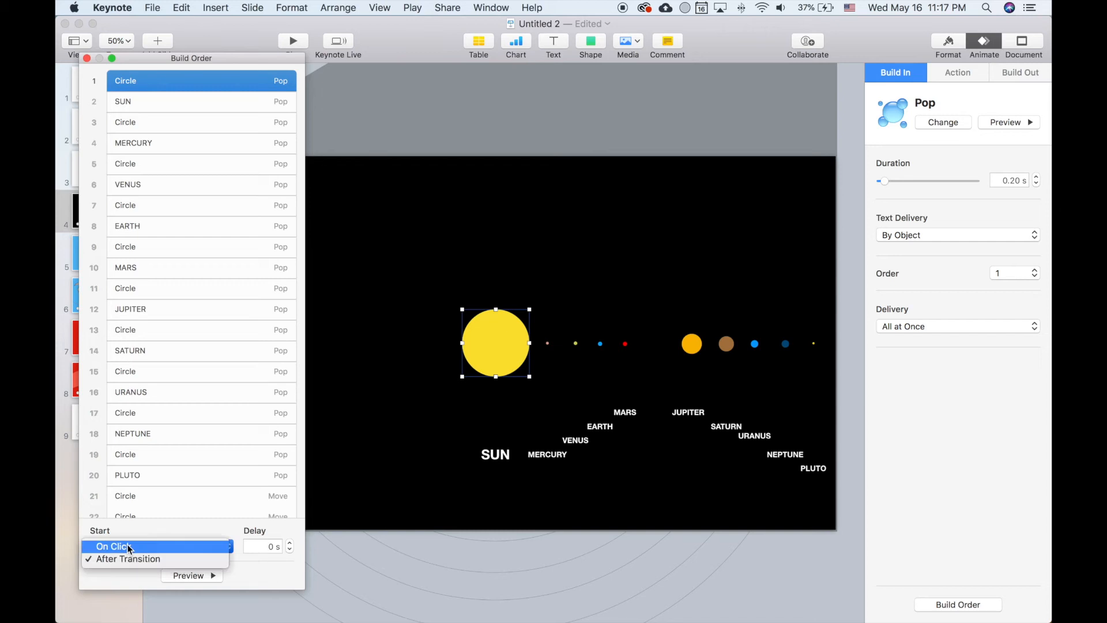
left_click(149, 535)
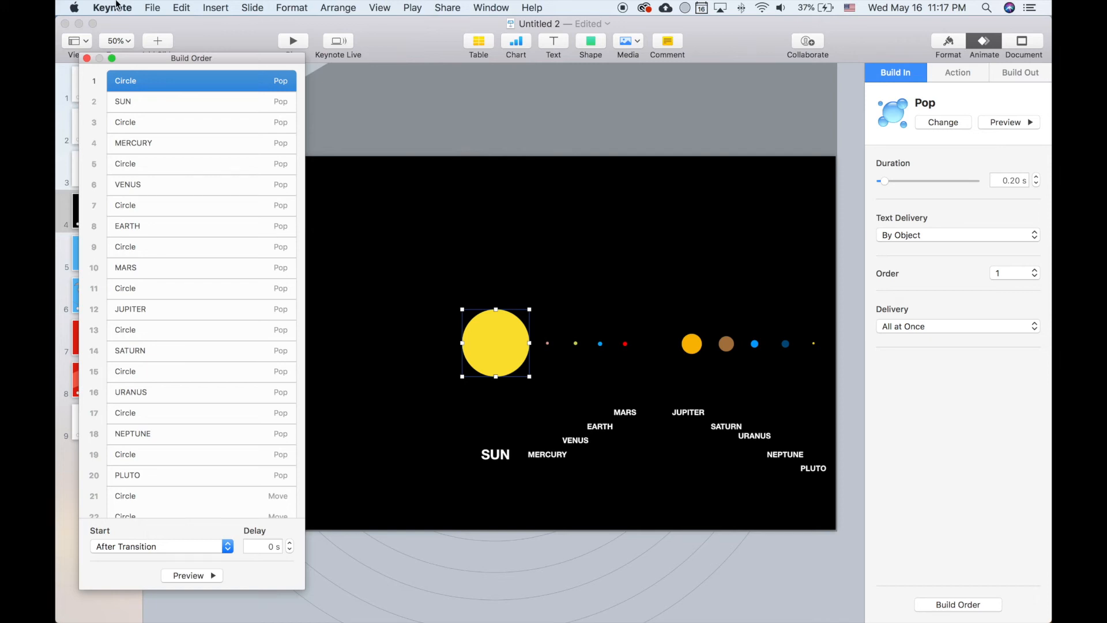
Examine the QuickTime export settings, including the playback options, and leave without exporting
left_click(146, 5)
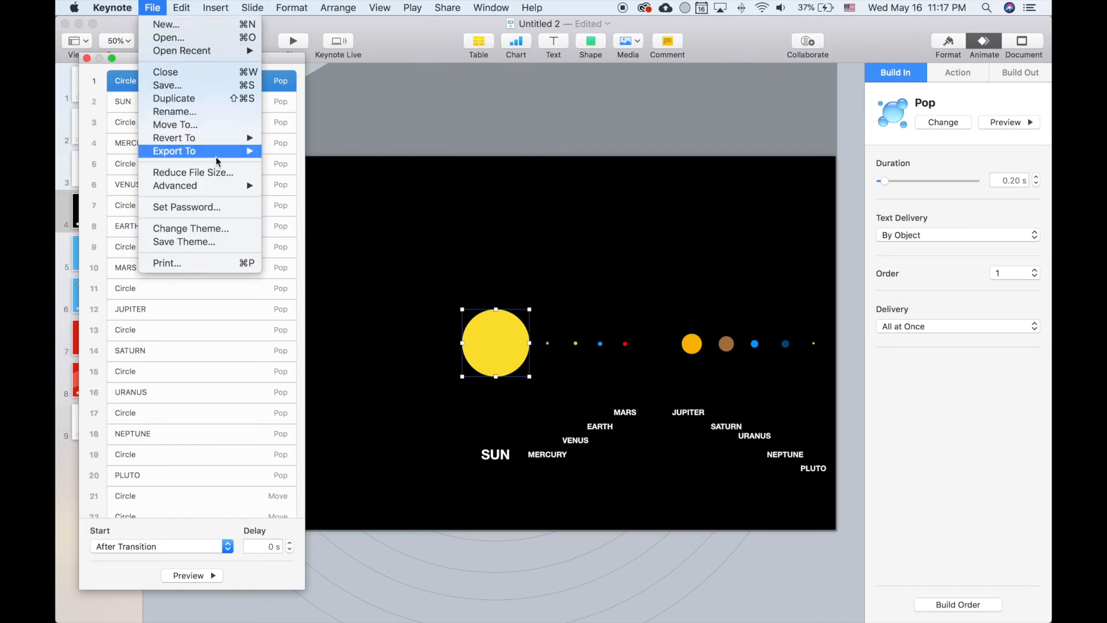
mouse_move(215, 154)
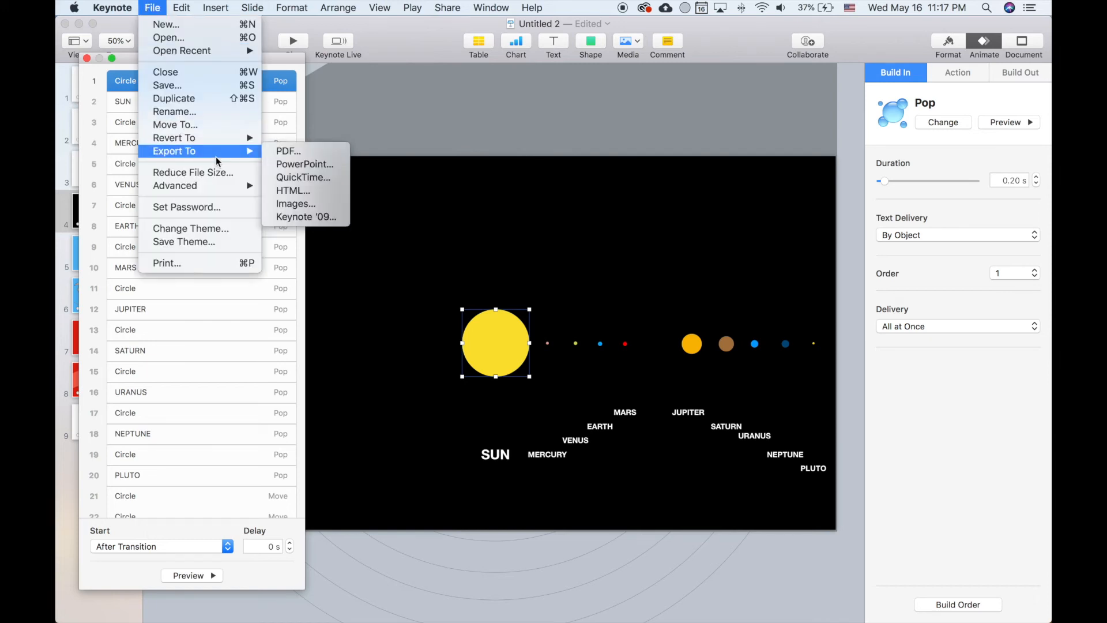
left_click(298, 179)
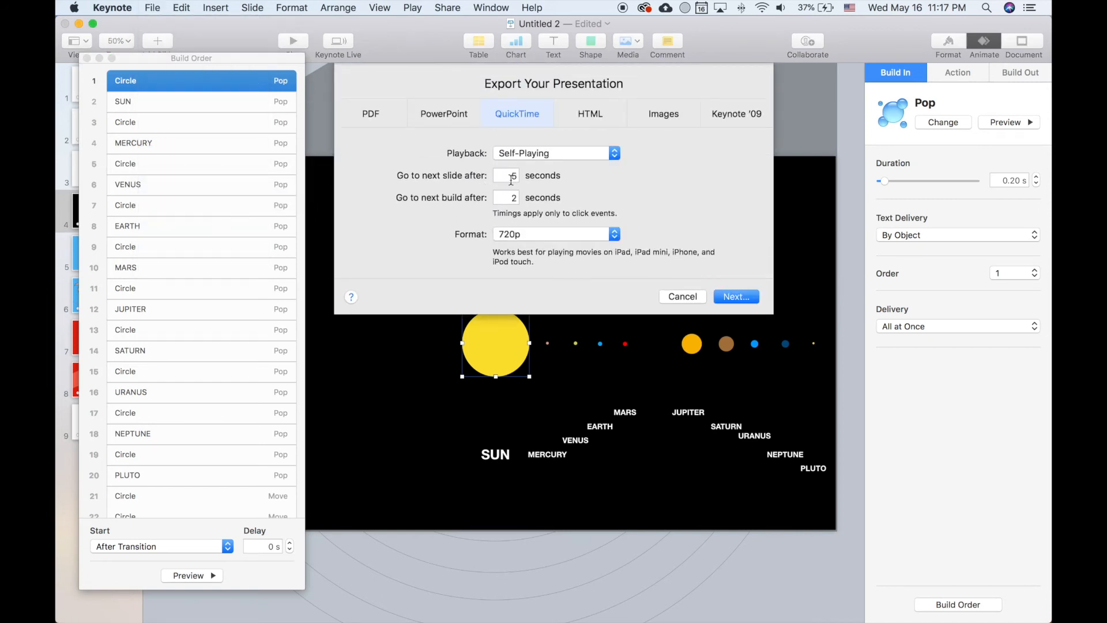
left_click(520, 159)
left_click(521, 155)
left_click(682, 296)
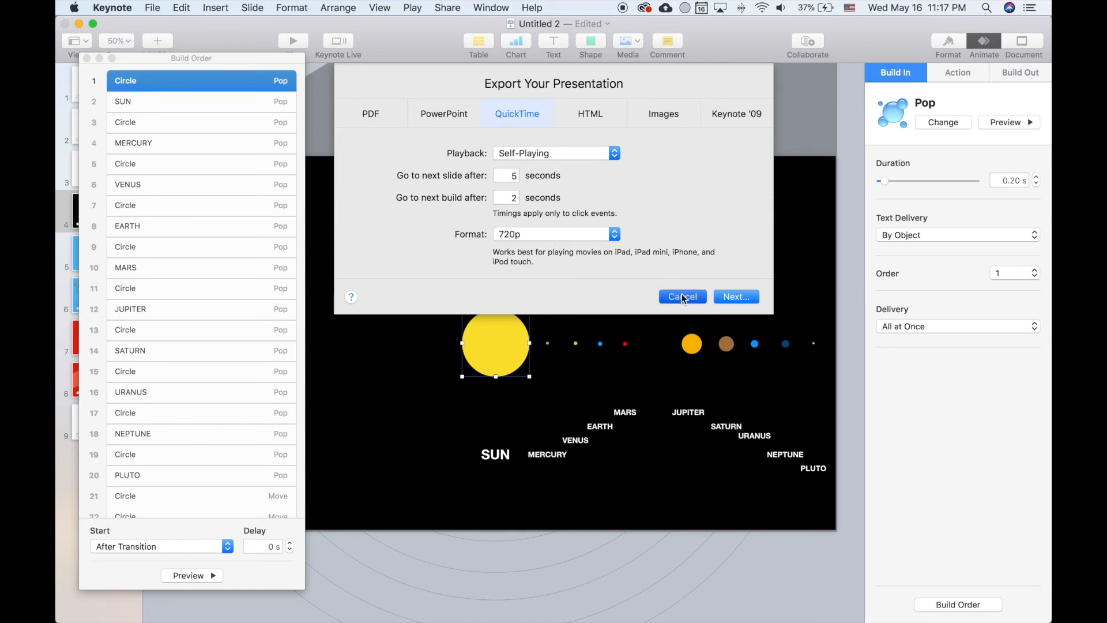
Compare the Pop builds of the sun circle and SUN label, and check the label's start options
left_click(181, 102)
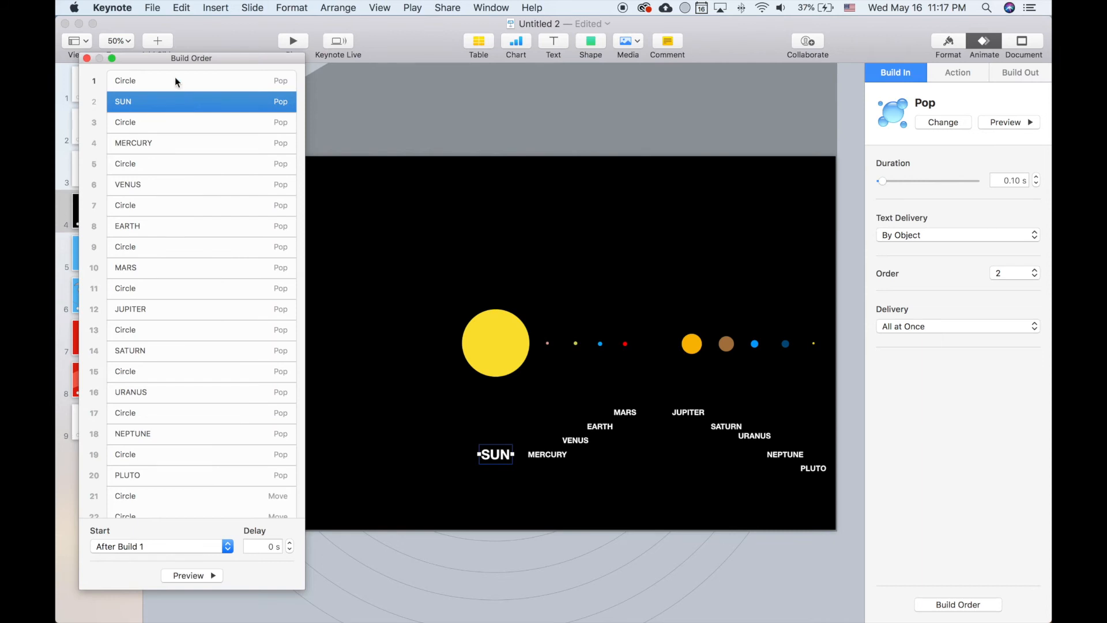
left_click(174, 78)
left_click(187, 101)
left_click(126, 546)
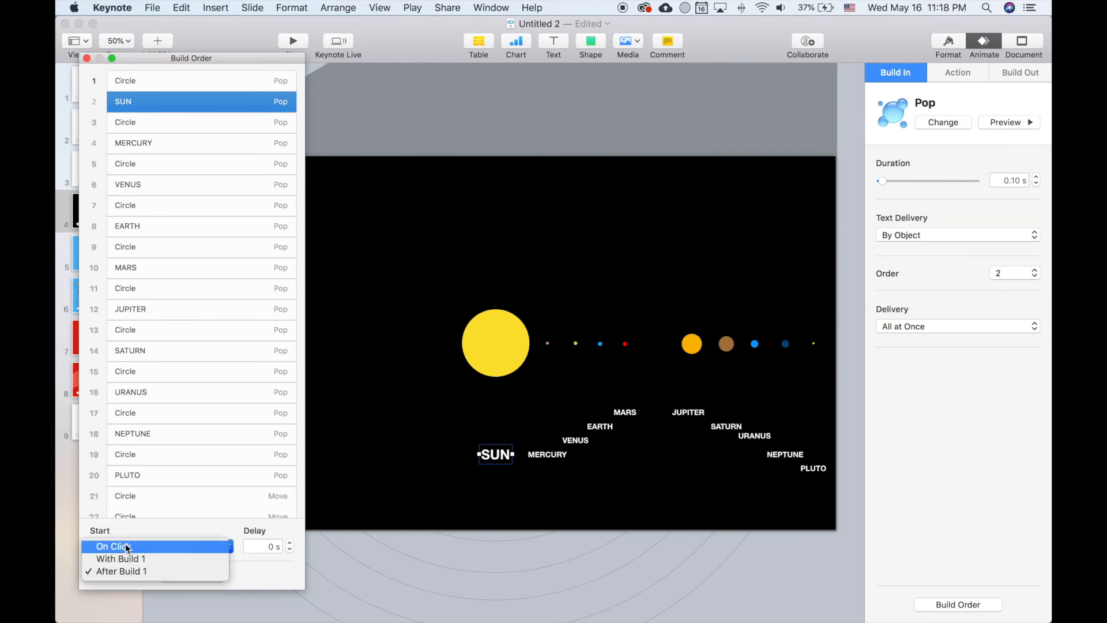
left_click(163, 102)
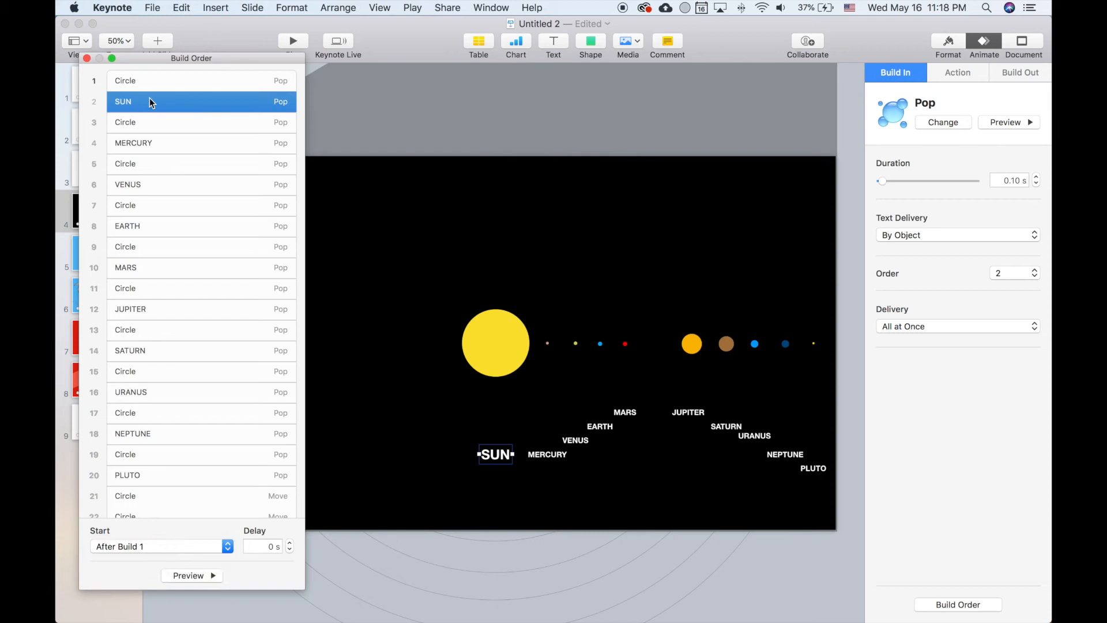
Step through the Pop builds from Mercury to the Uranus circle and check that circle's start options
left_click(166, 123)
left_click(166, 142)
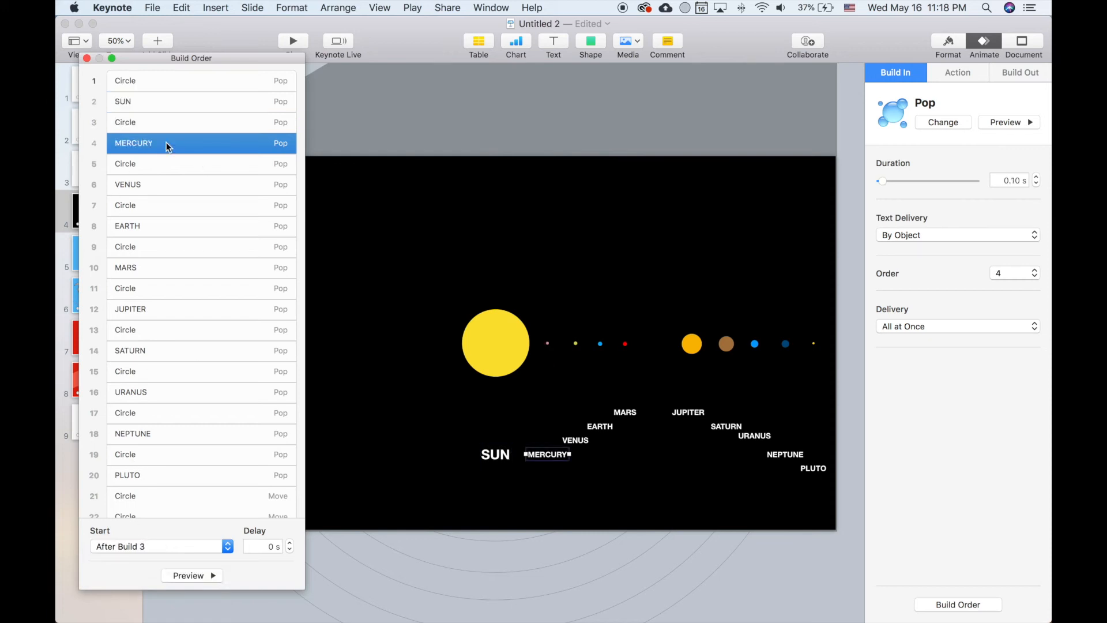
left_click(168, 246)
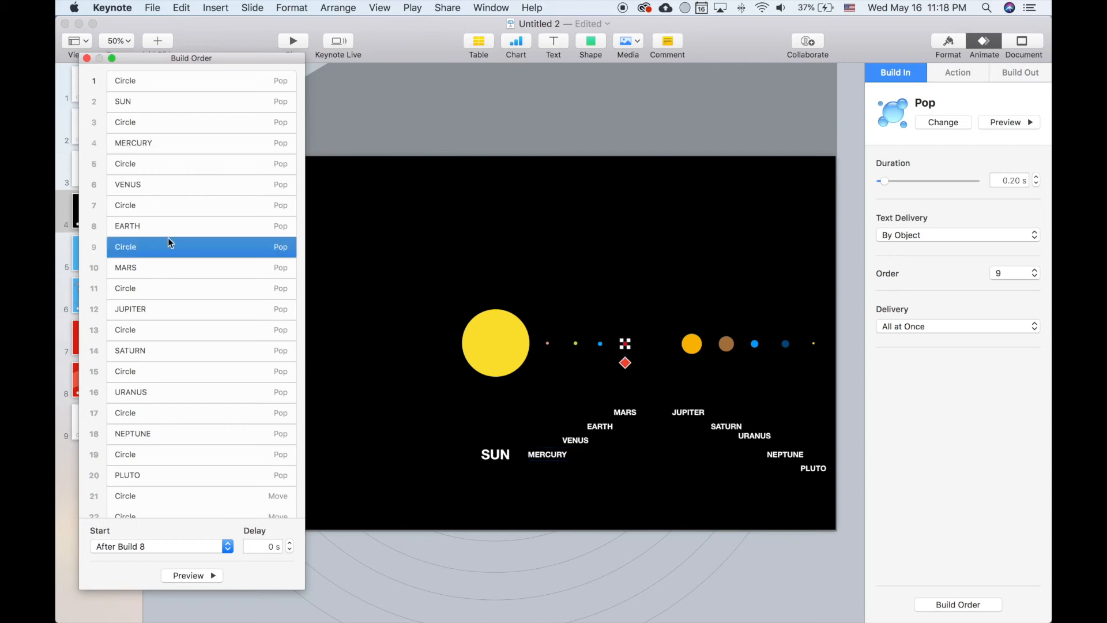
key("Down")
key("Down")
key("Down")
key("Down")
key("Down")
key("Down")
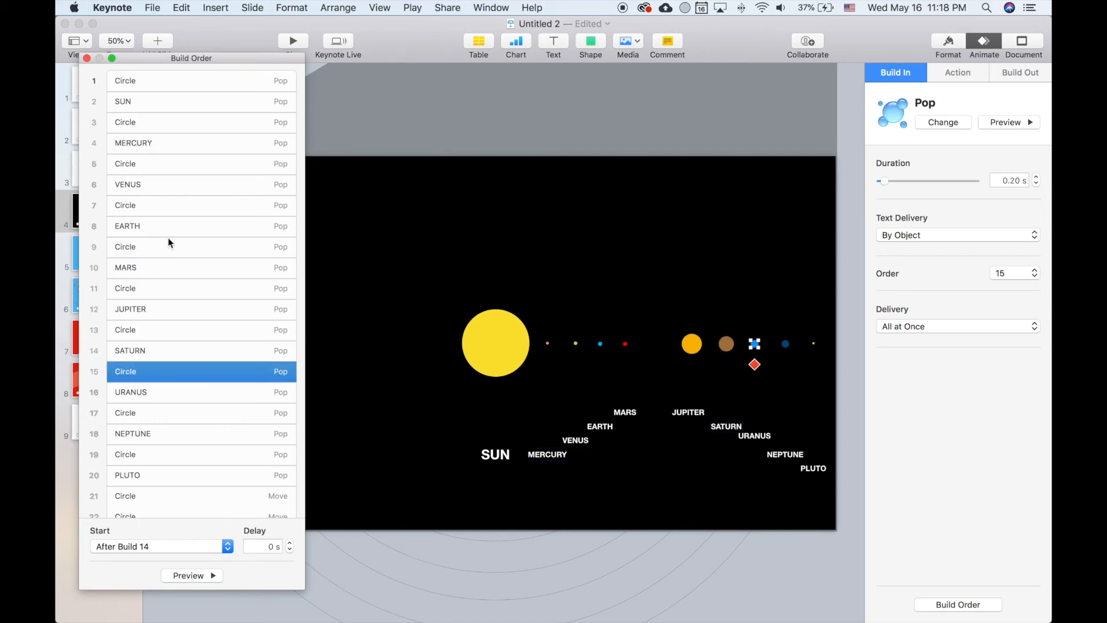
left_click(143, 541)
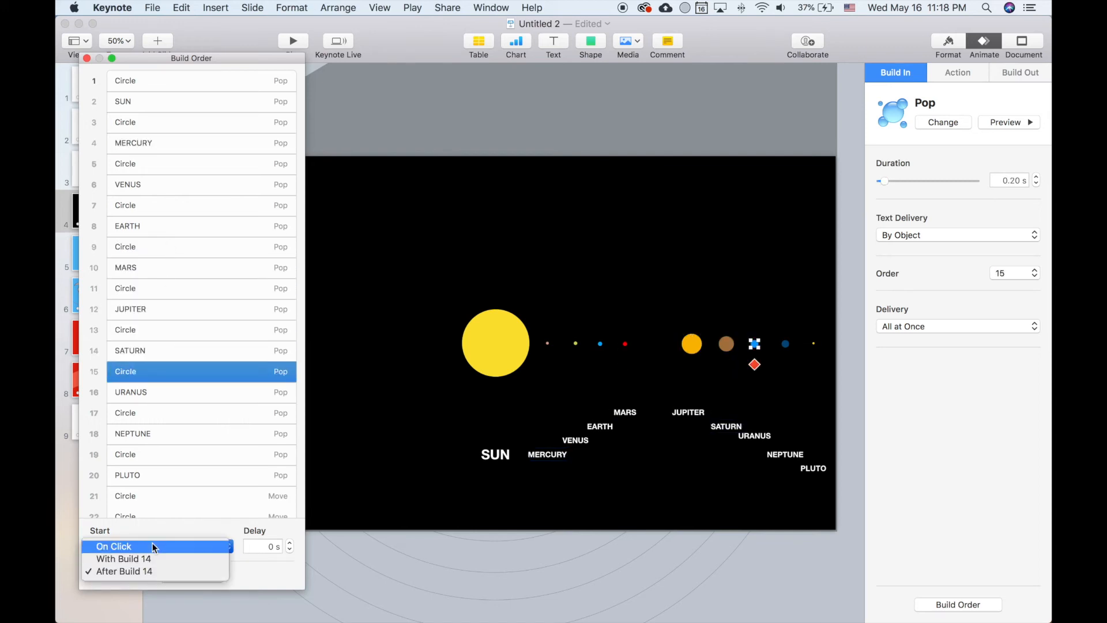
left_click(167, 373)
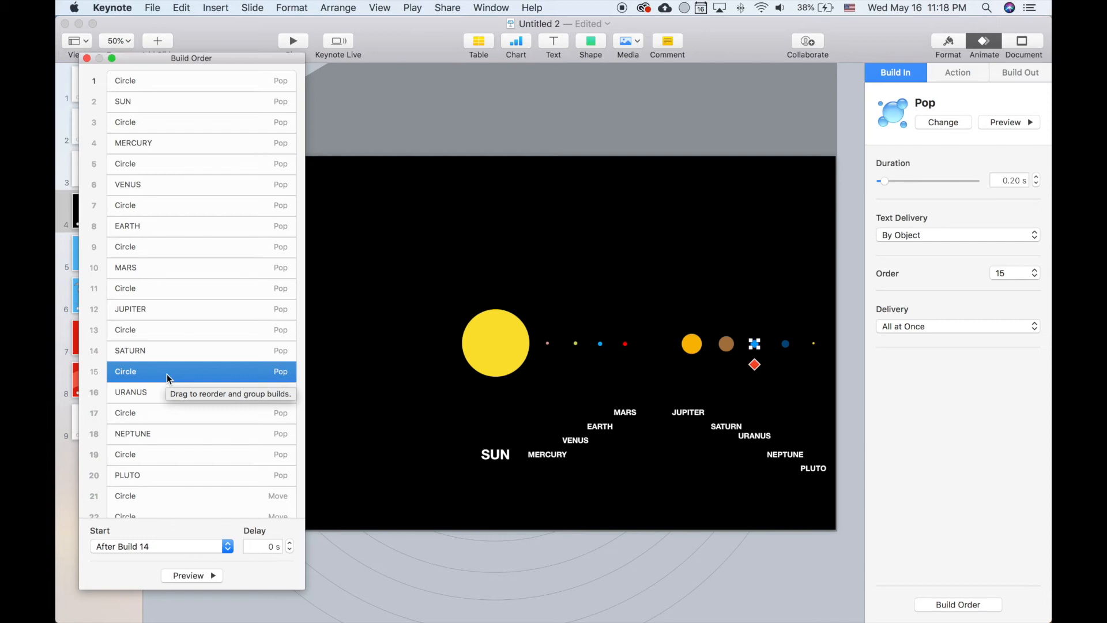
Step through the remaining Pop builds to the PLUTO label and go back to the Jupiter circle's build
key("Down")
key("Down")
key("Down")
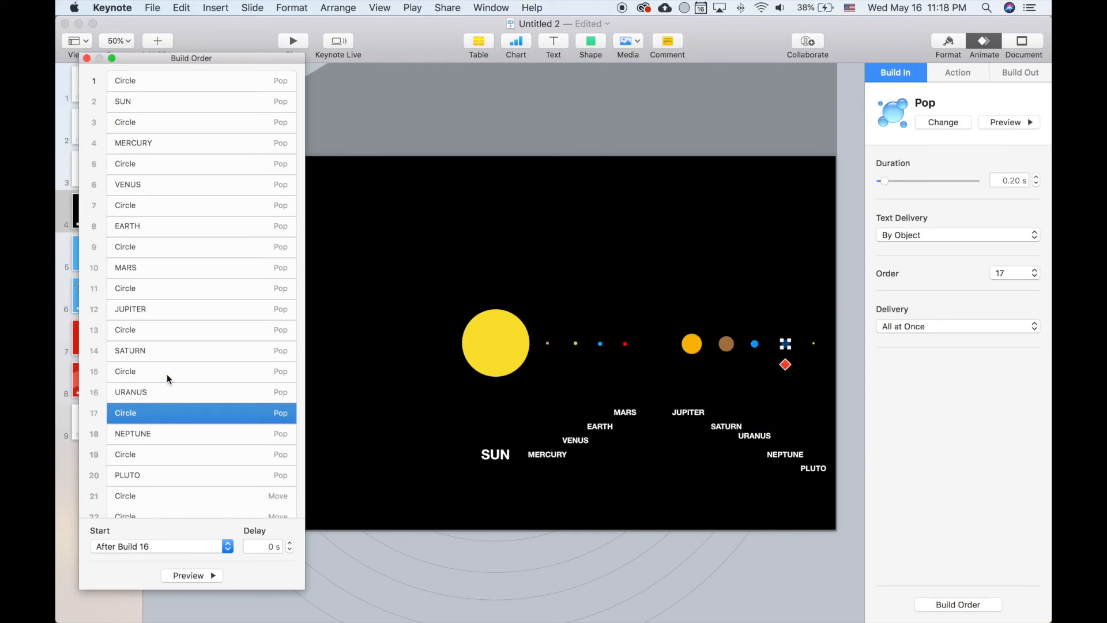
key("Down")
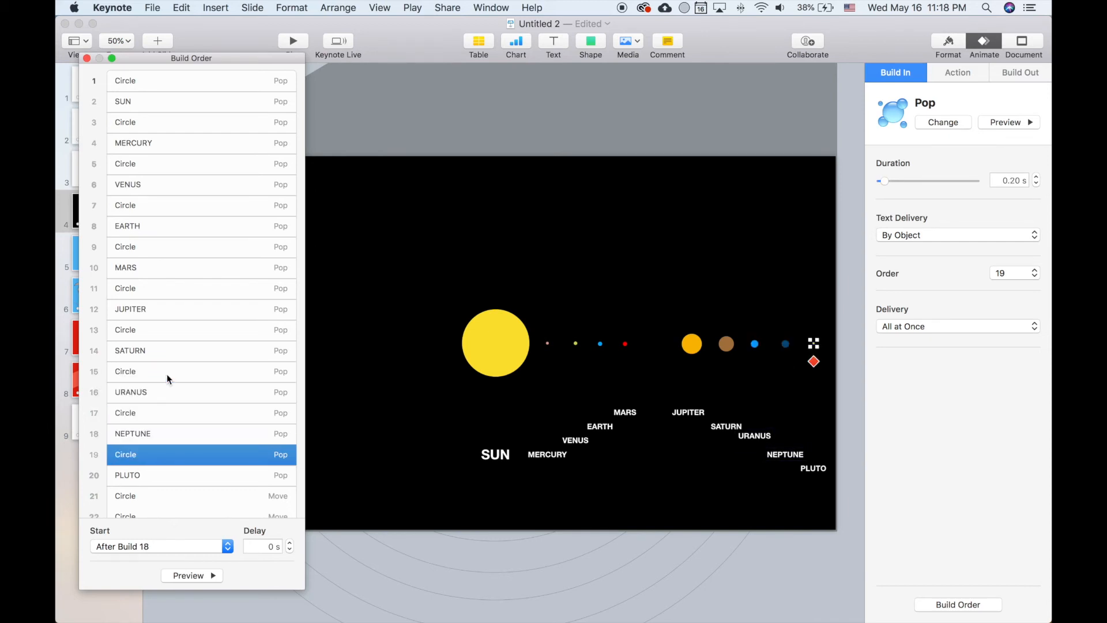
key("Down")
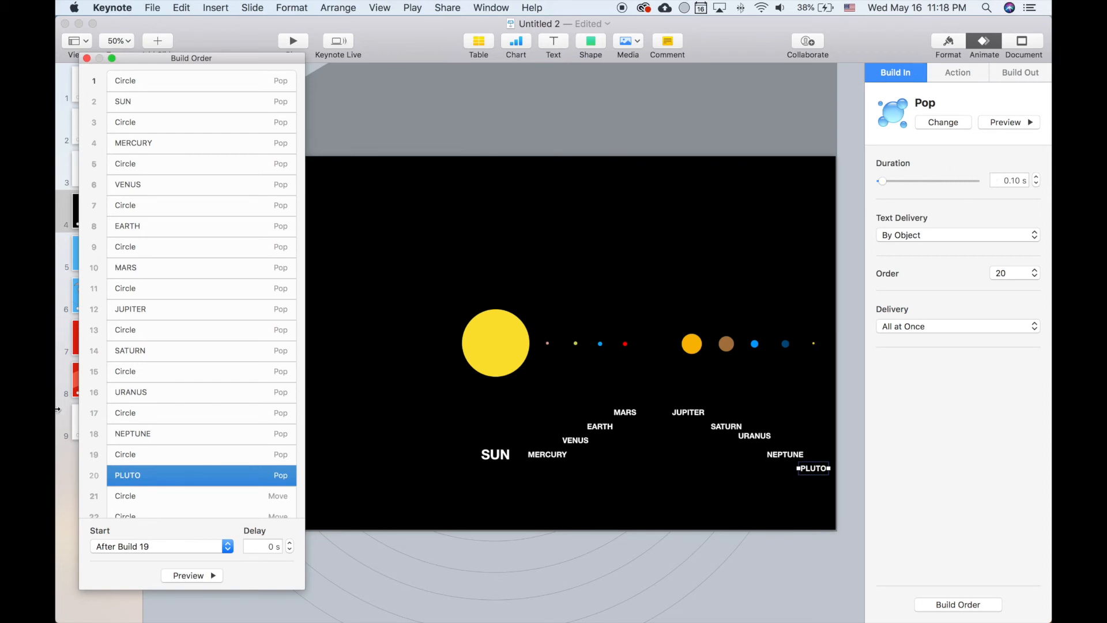
key("Up")
key("Up")
key("Up")
key("Up")
key("Up")
key("Up")
key("Up")
key("Up")
key("Up")
key("Up")
key("Up")
key("Up")
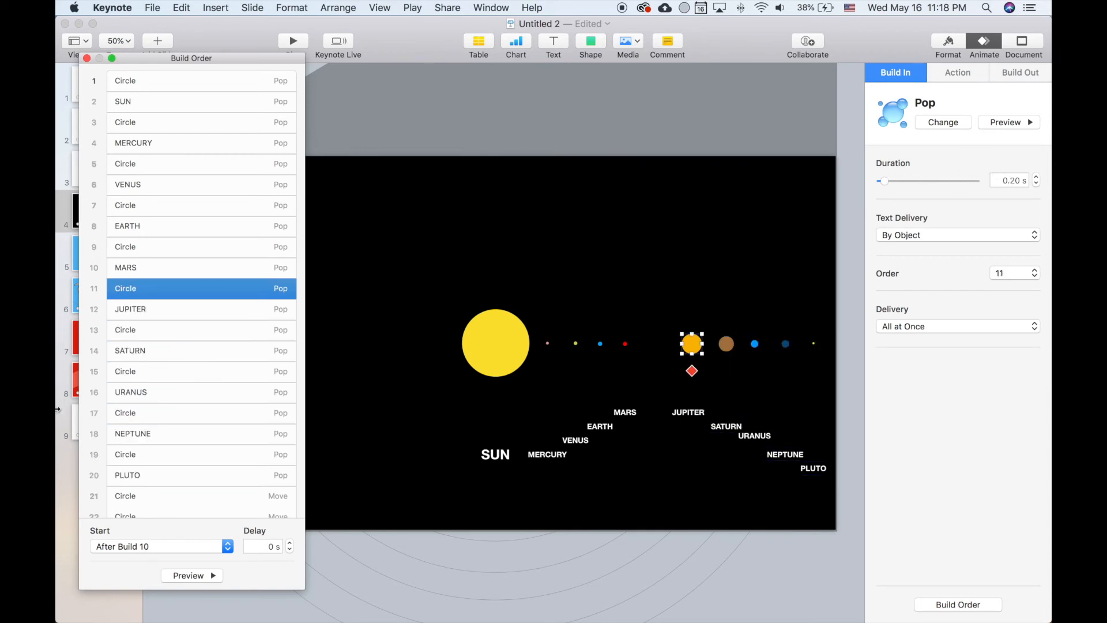
Continue from the Pop builds to the planets' Move builds, inspect Saturn's orbit path and return to Mercury's
key("Down")
key("Down")
key("Down")
key("Down")
key("Down")
key("Down")
key("Down")
key("Down")
key("Down")
key("Down")
key("Down")
key("Down")
key("Down")
key("Down")
key("Down")
key("Down")
key("Down")
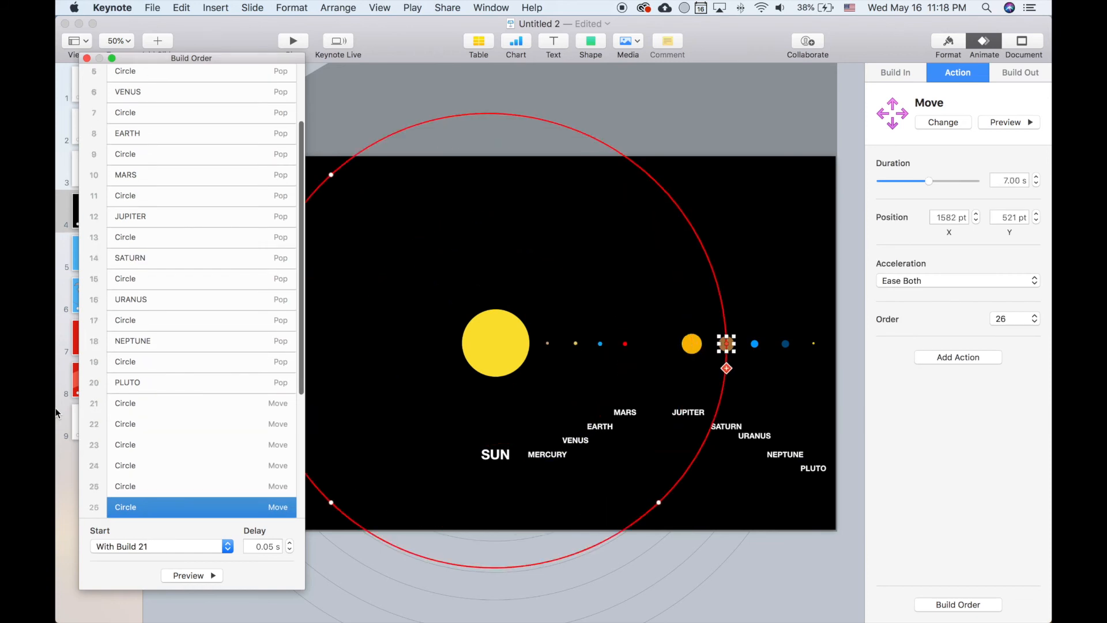
key("Up")
key("Up")
key("Up")
key("Up")
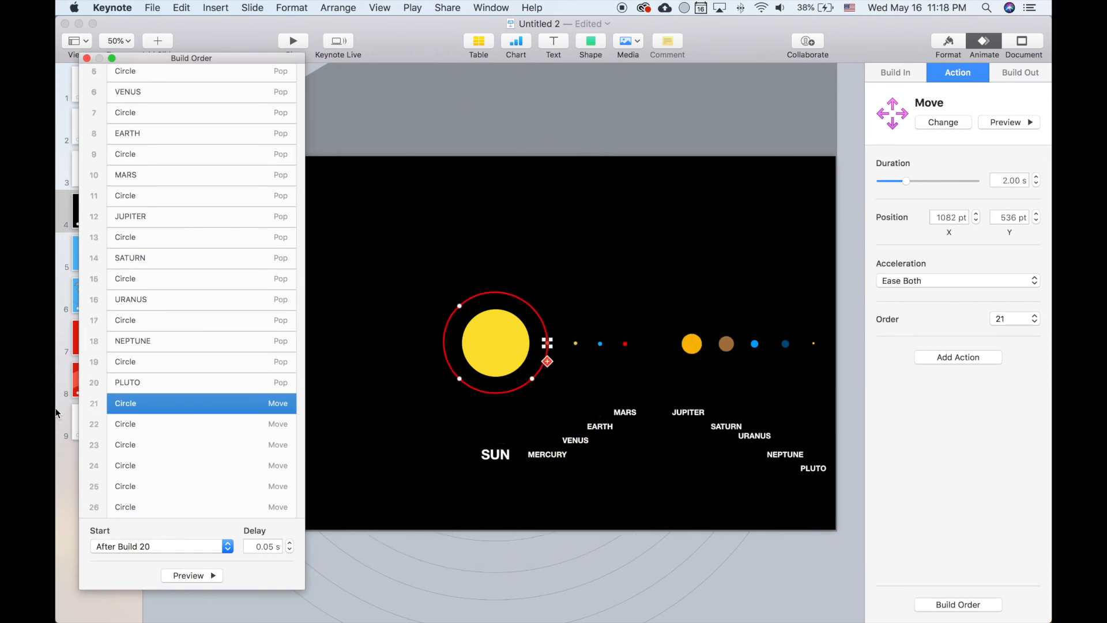
Step through the planets' Move builds from Mercury onward to THE SOLAR SYSTEM title's Disappear build
key("Down")
key("Down")
key("Down")
key("Down")
key("Down")
key("Down")
key("Down")
key("Down")
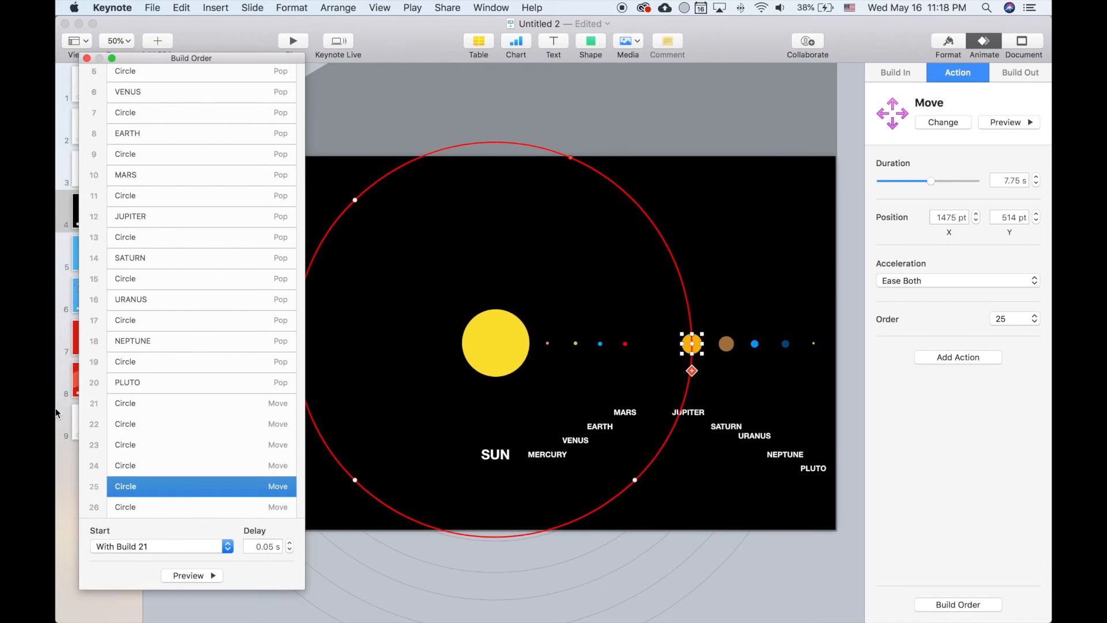
key("Down")
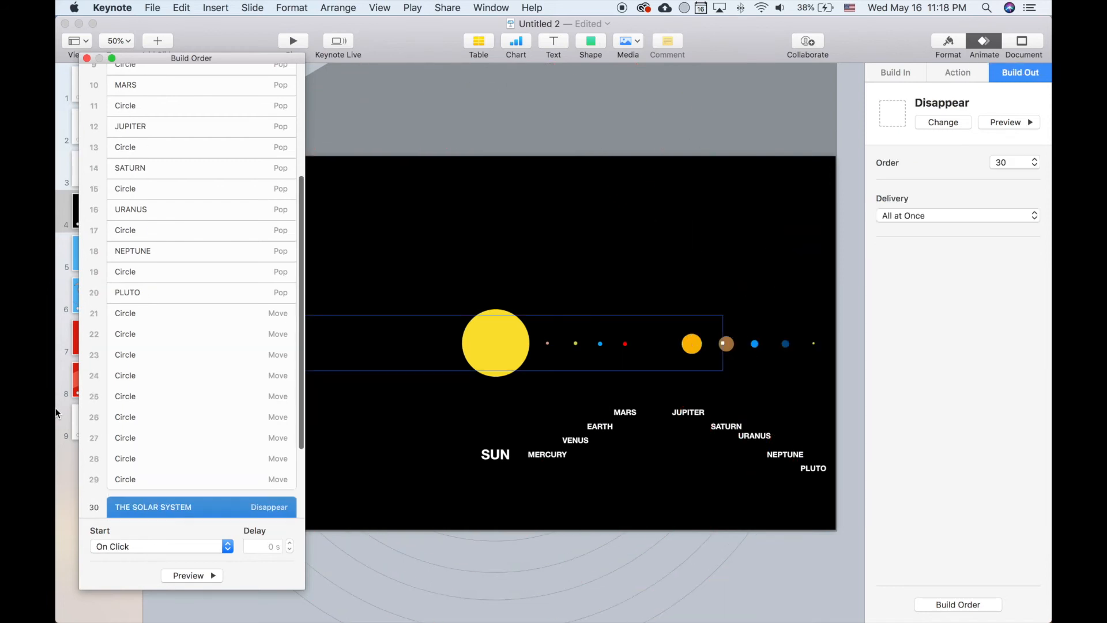
Review the Disappear builds of the circles at the end of the list and close the Build Order window
scroll(213, 420, "down", 4)
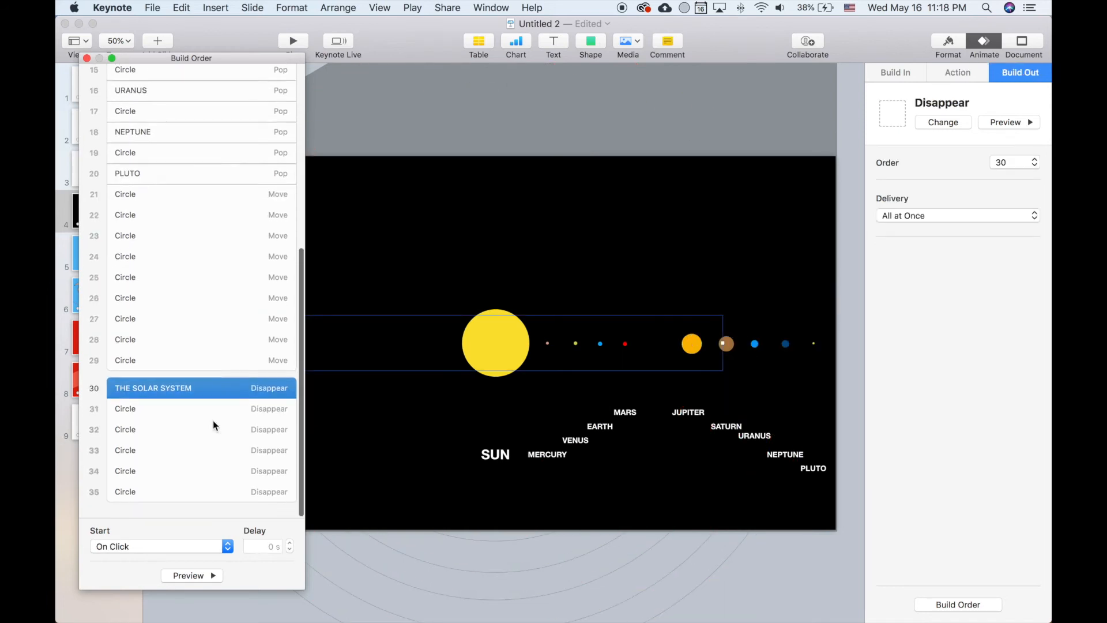
left_click(157, 415)
key("Down")
key("Down")
key("Down")
key("Down")
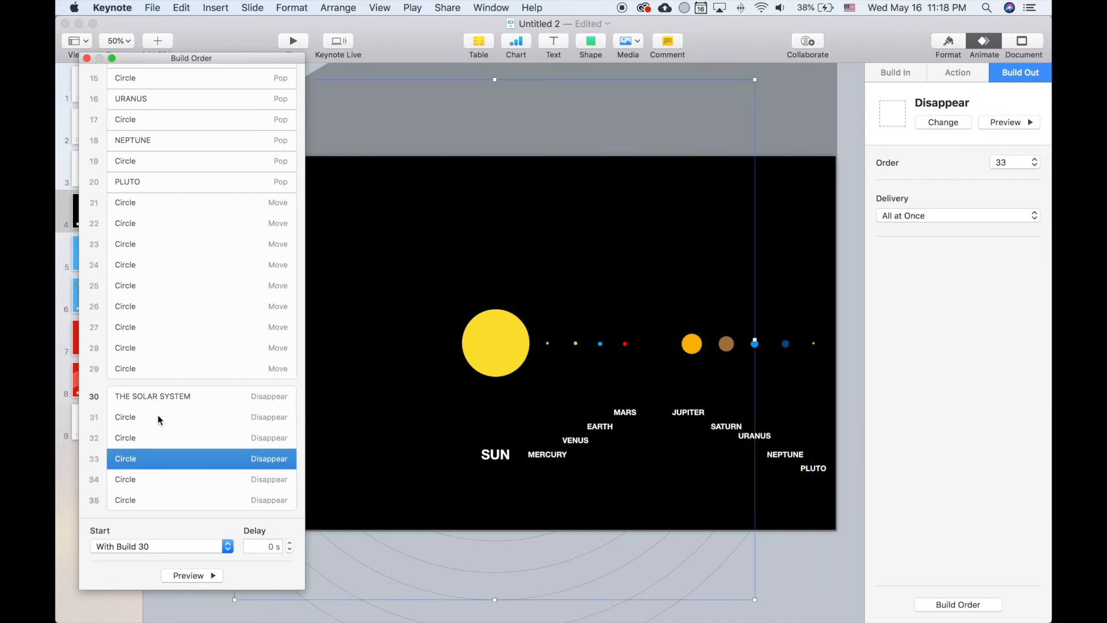
left_click(77, 475)
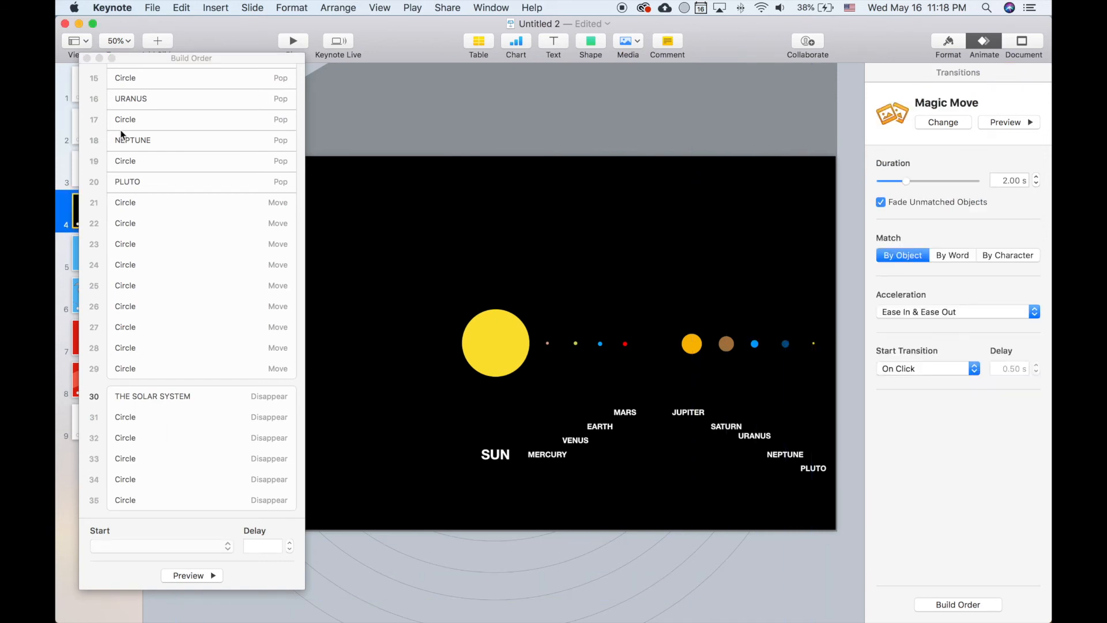
left_click(86, 58)
Open the Maggelan's Voyage slides 5 and 6, play the animation from slide 5 and end the playback
left_click(105, 249)
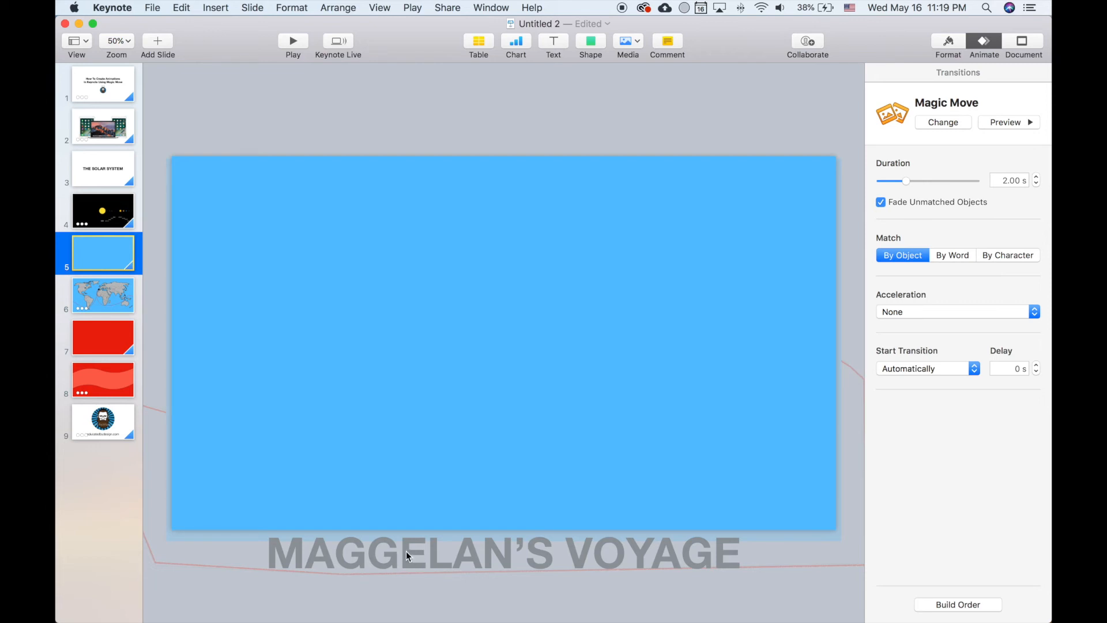
left_click(104, 296)
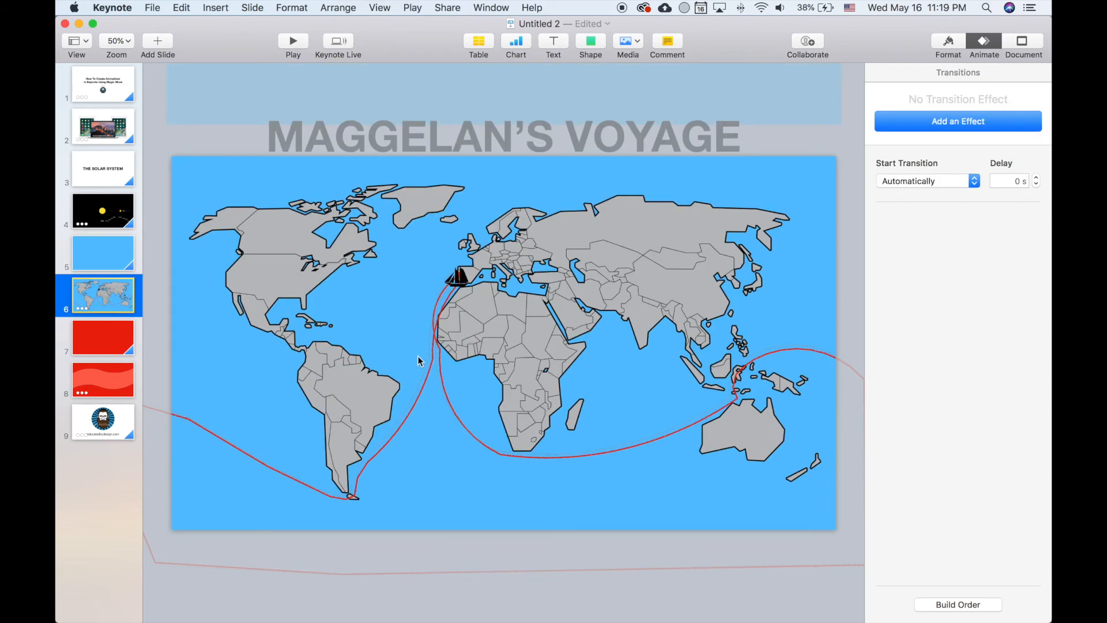
scroll(419, 361, "down", 5)
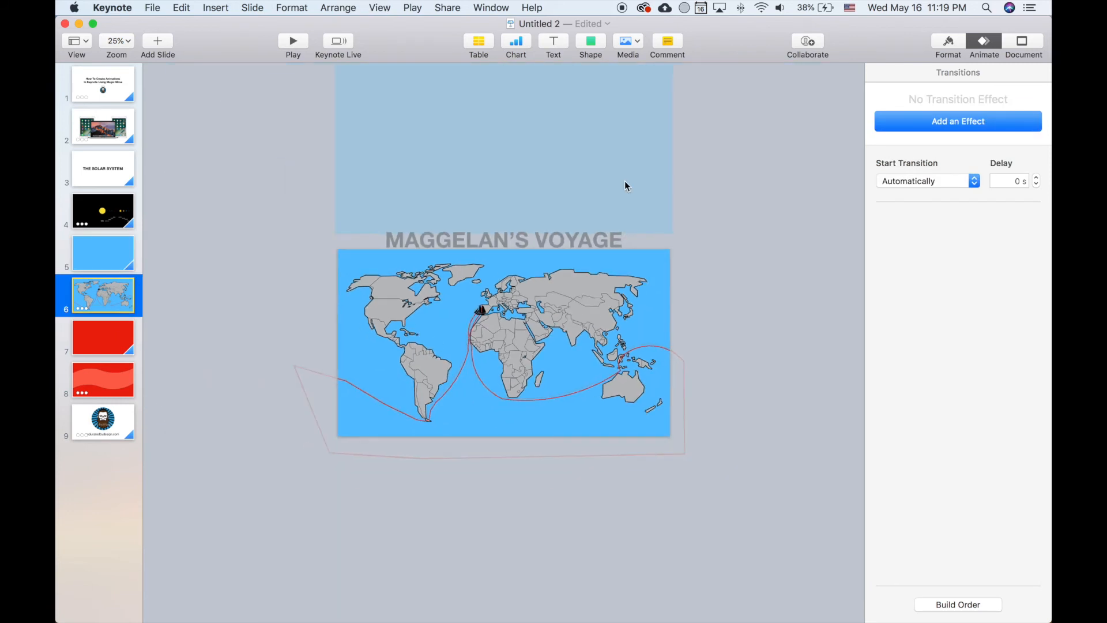
left_click(113, 262)
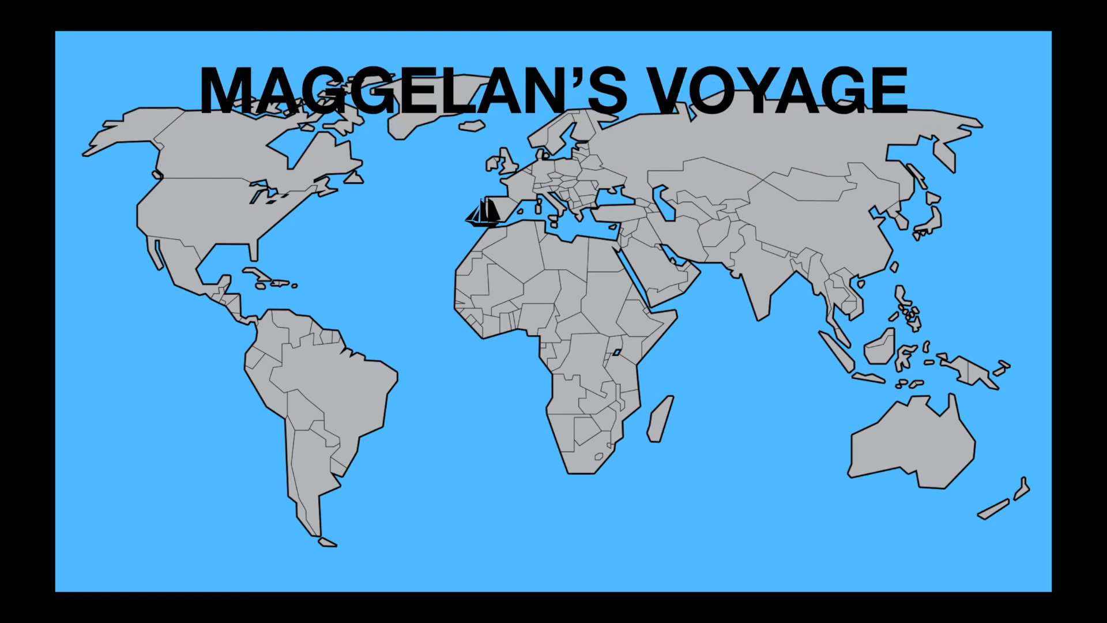
key("Escape")
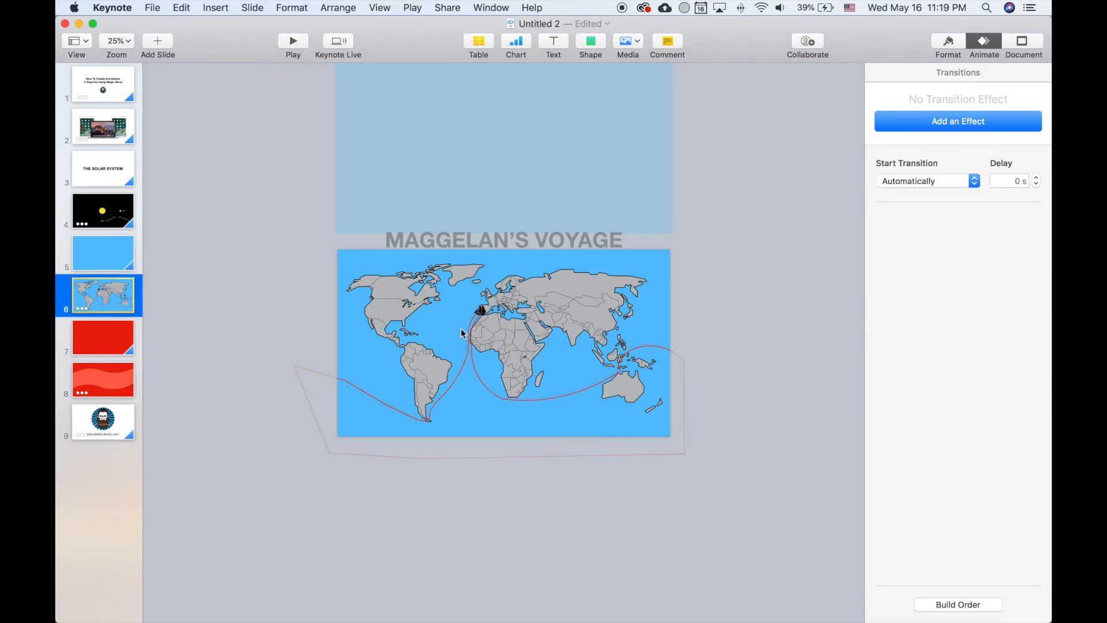
Inspect the ship's Move action on slide 6 and the red route line beneath its path
key("super+shift+period")
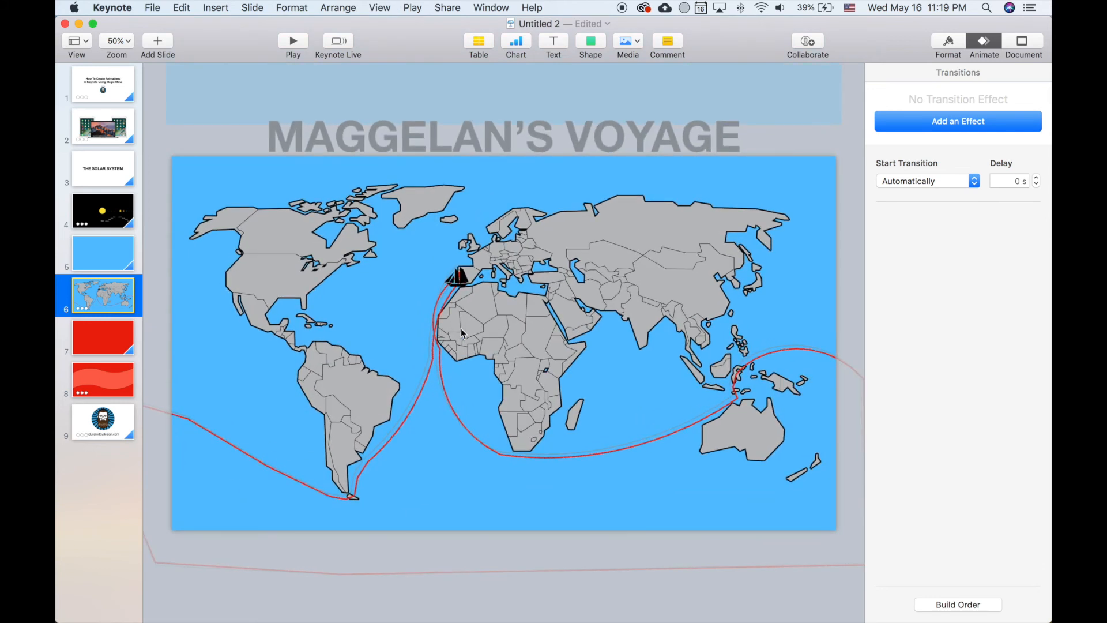
left_click(462, 278)
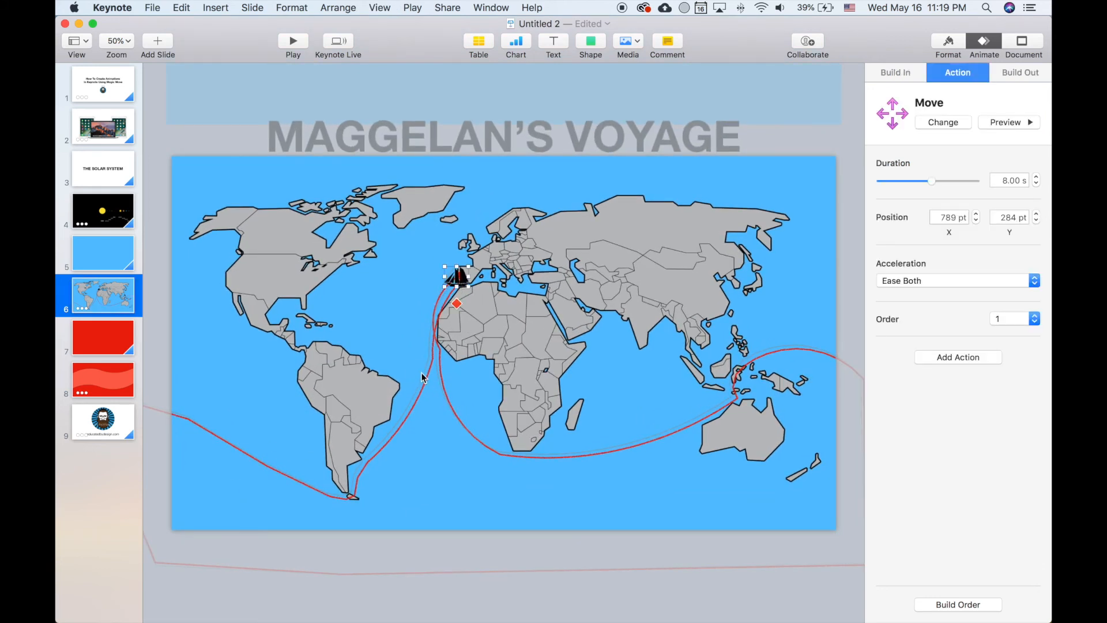
scroll(425, 375, "up", 5)
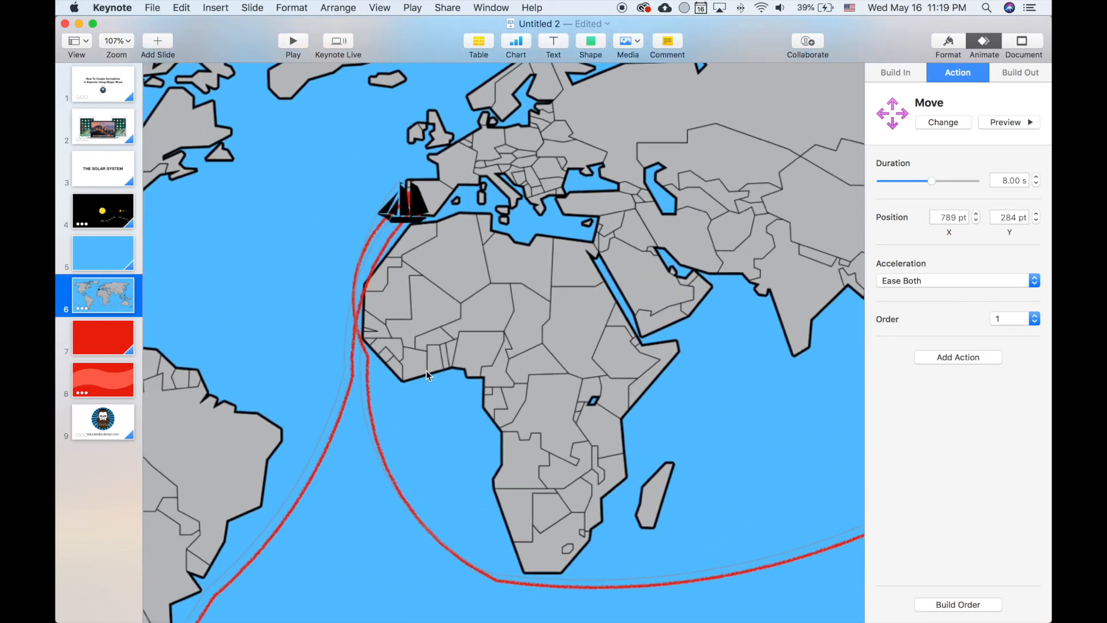
left_click(337, 400)
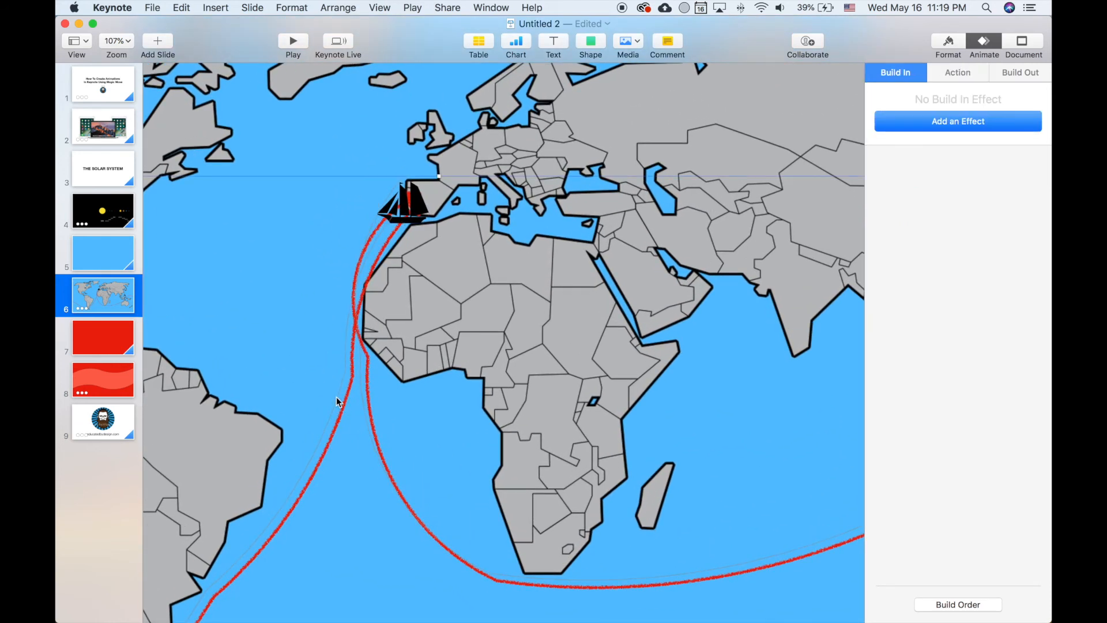
scroll(336, 397, "down", 5)
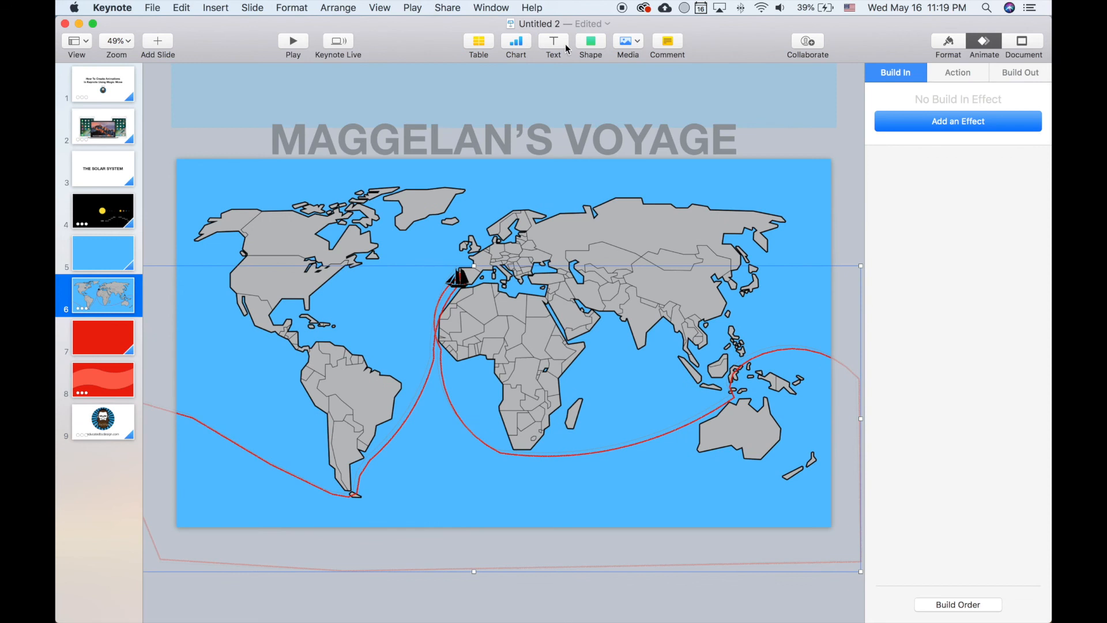
Draw an open zigzag line of straight pen segments running beneath the map and up along its eastern side, outside slide 6
left_click(592, 43)
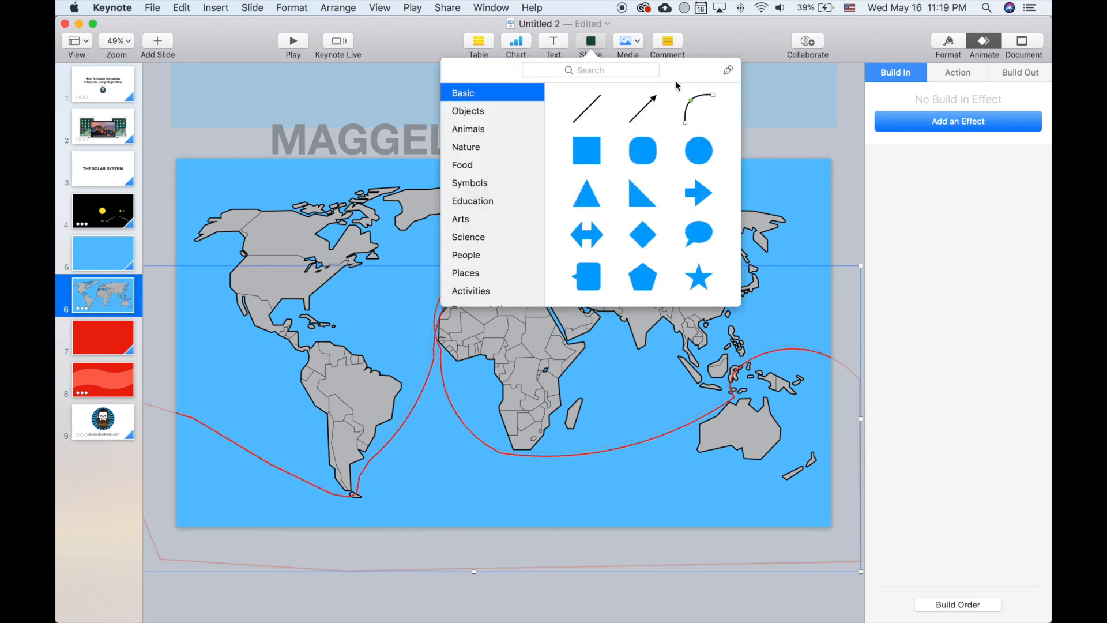
left_click(730, 72)
scroll(396, 417, "down", 3)
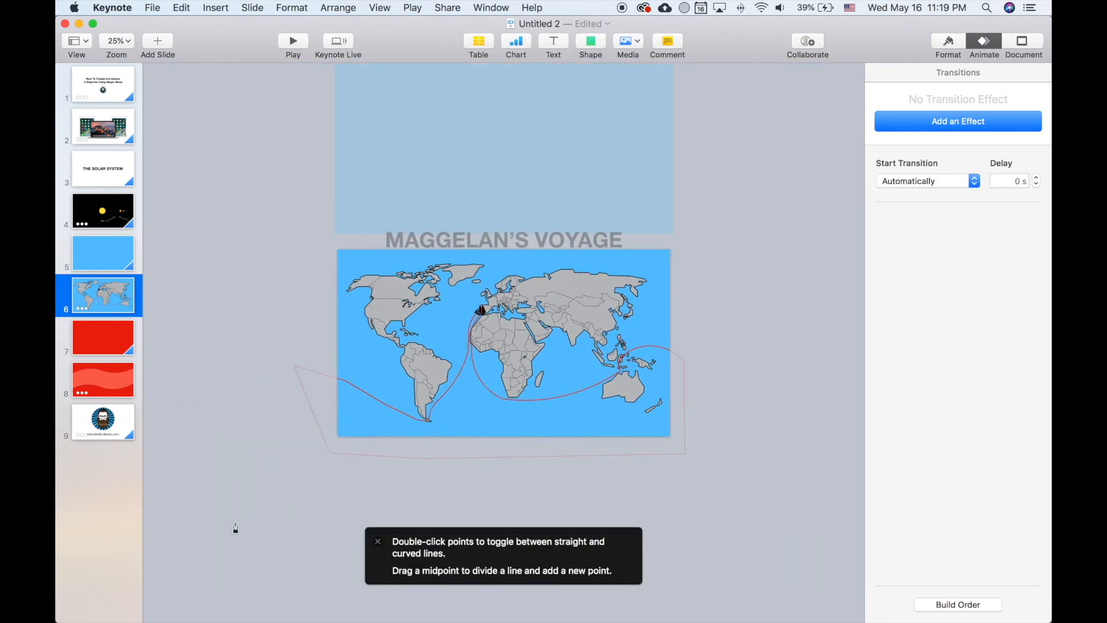
left_click(239, 538)
left_click(327, 498)
left_click(436, 519)
left_click(518, 497)
left_click(675, 548)
left_click(729, 479)
left_click(770, 548)
left_click(815, 432)
left_click(761, 350)
left_click(783, 184)
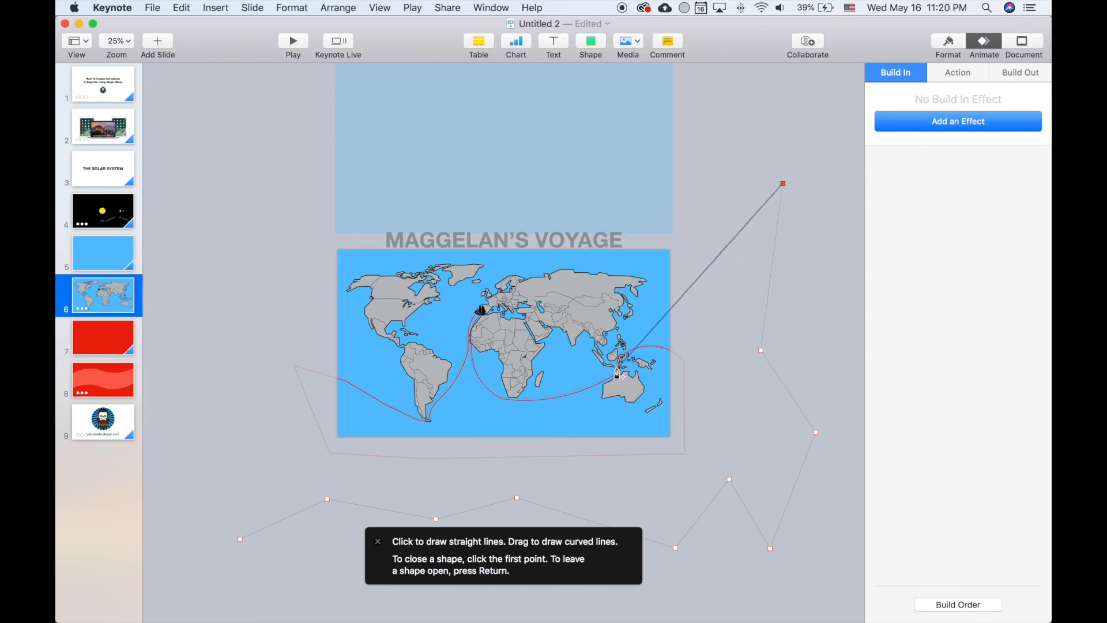
left_click(847, 260)
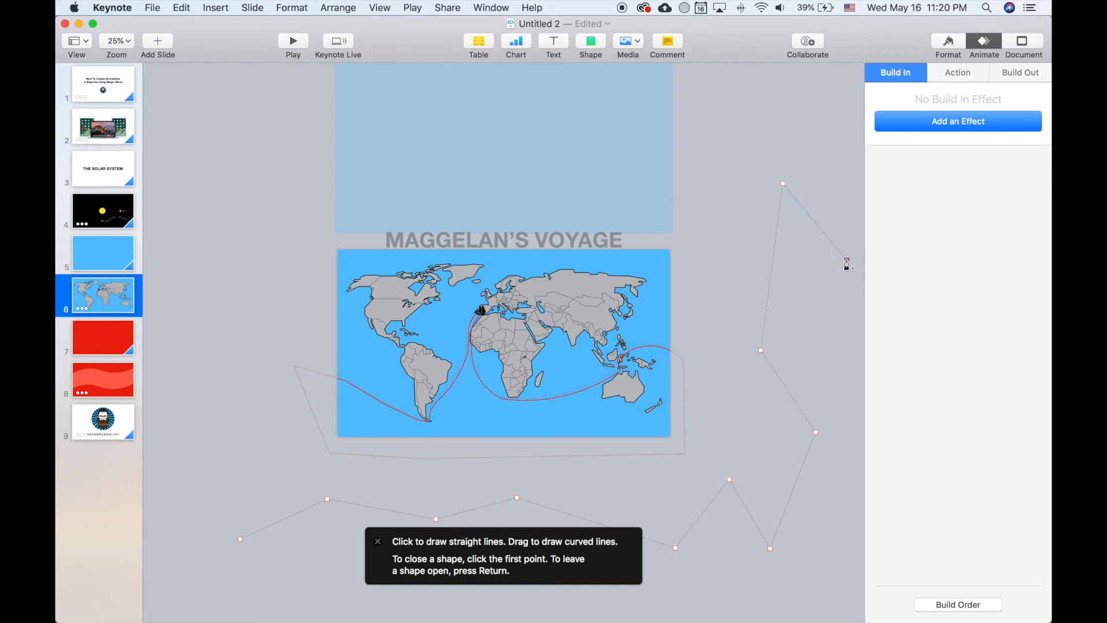
key("Return")
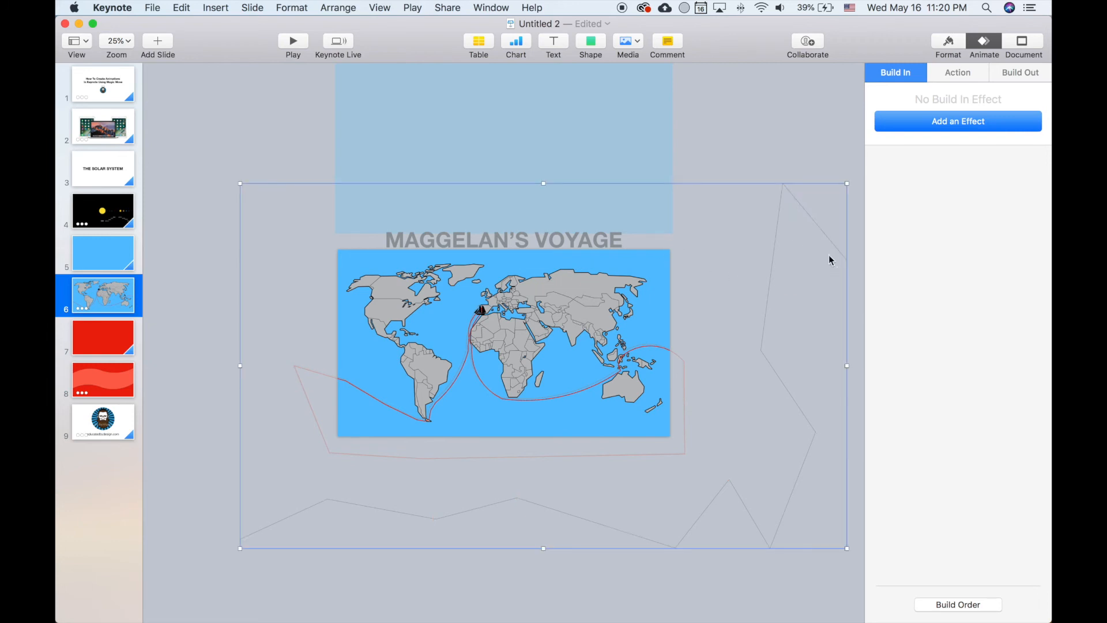
left_click(807, 292)
left_click(768, 294)
left_click(191, 493)
Add a small circle at the zigzag line's lower starting point and select it together with the line
left_click(588, 43)
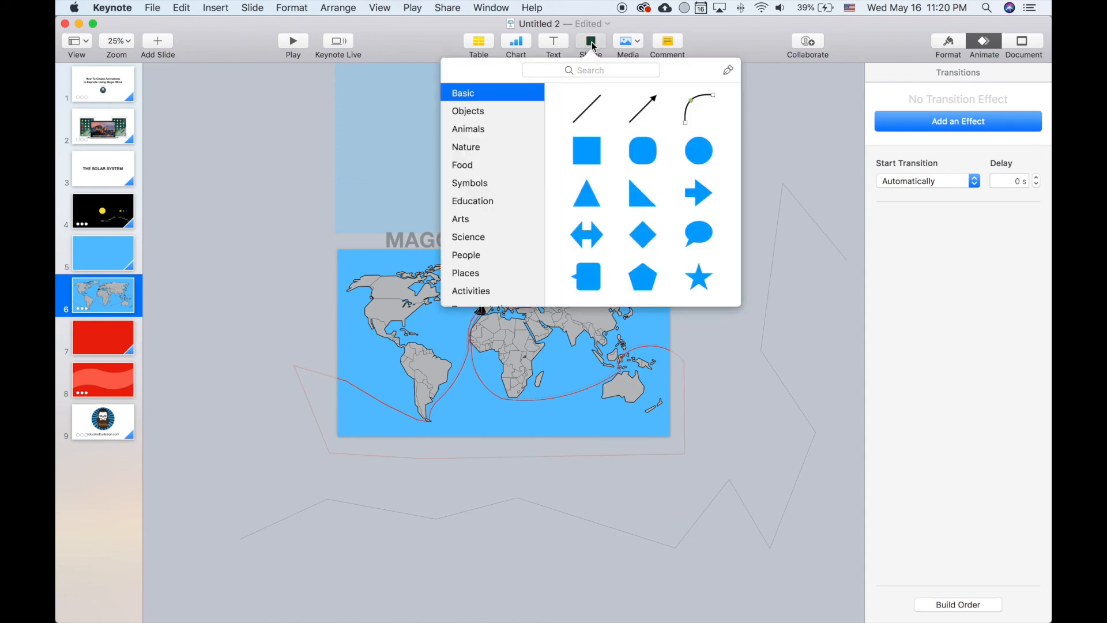
left_click(294, 245)
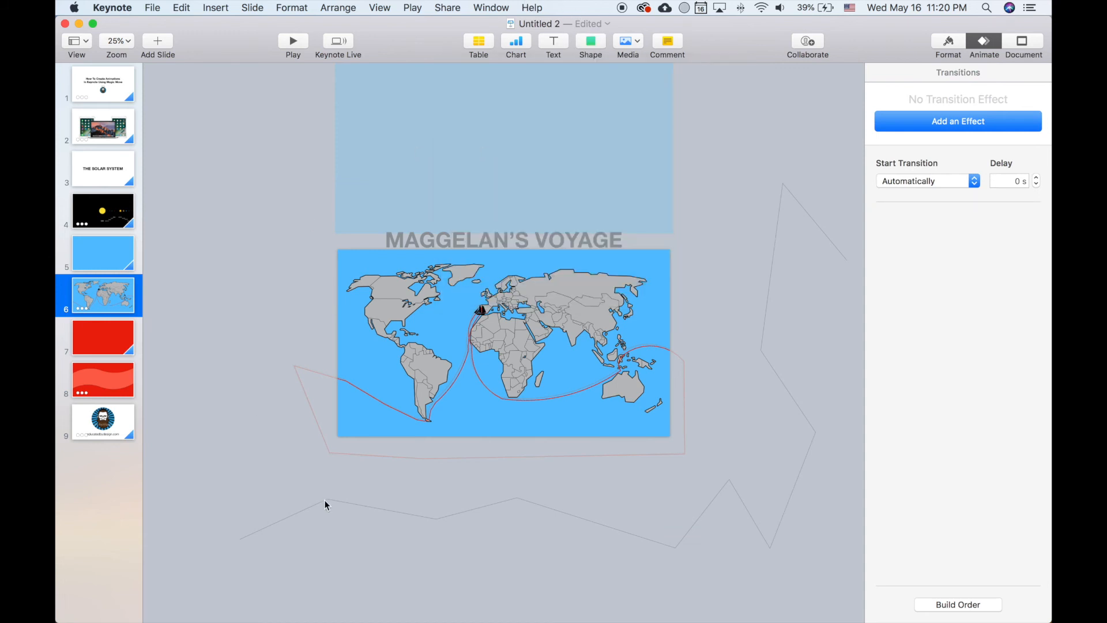
left_click(594, 43)
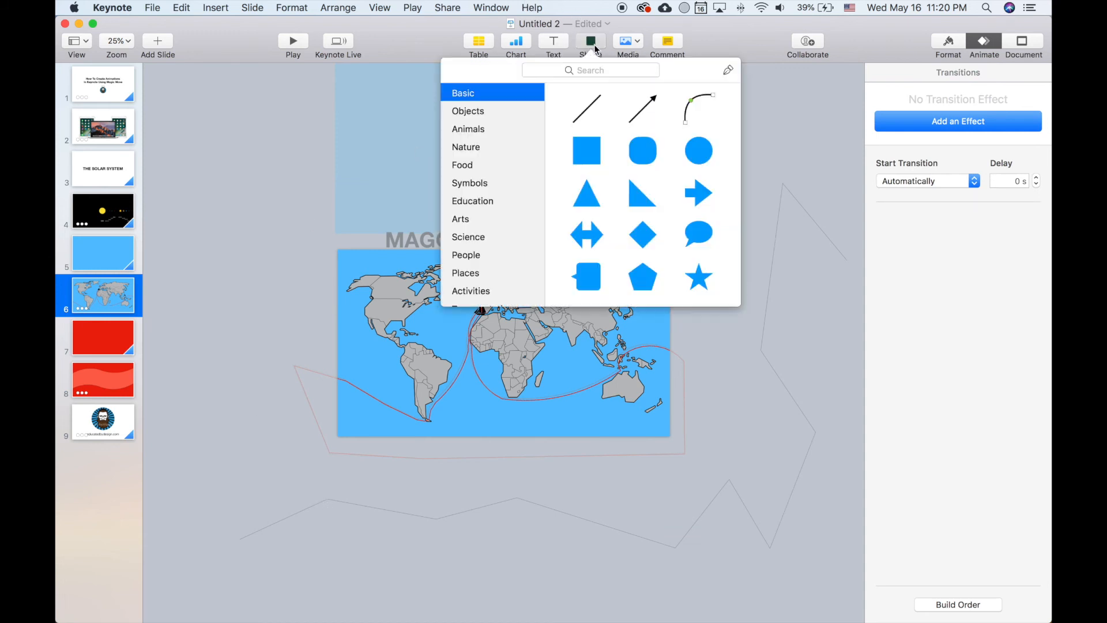
left_click(696, 151)
left_click_drag(508, 350, 236, 553)
left_click(227, 512)
left_click_drag(227, 513, 292, 546)
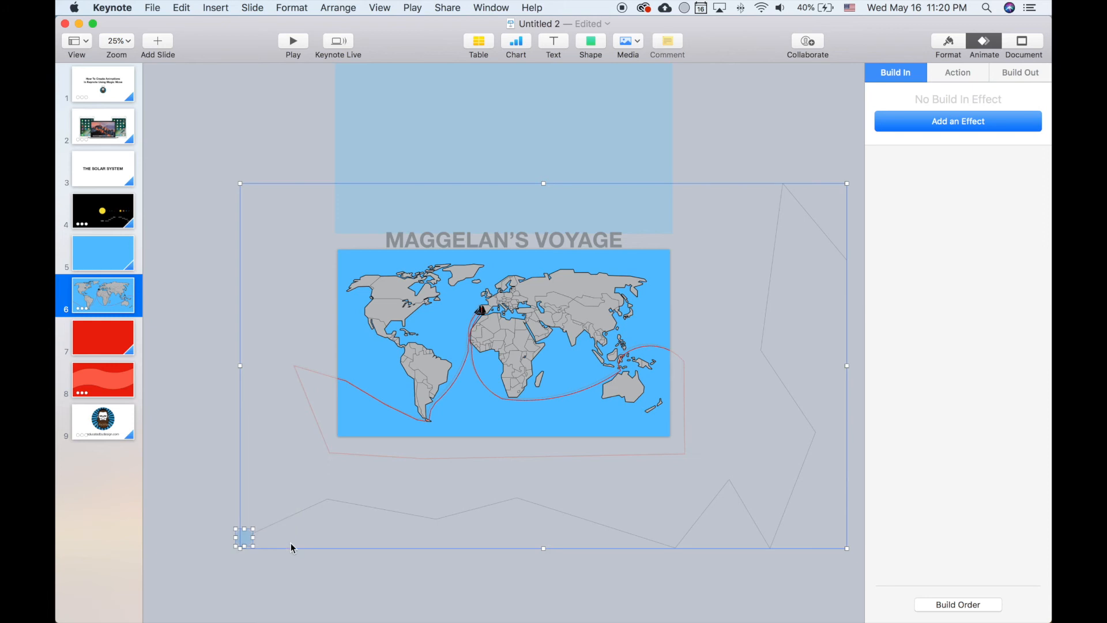
Turn the zigzag line into a motion path that the small circle follows
left_click(245, 7)
mouse_move(291, 8)
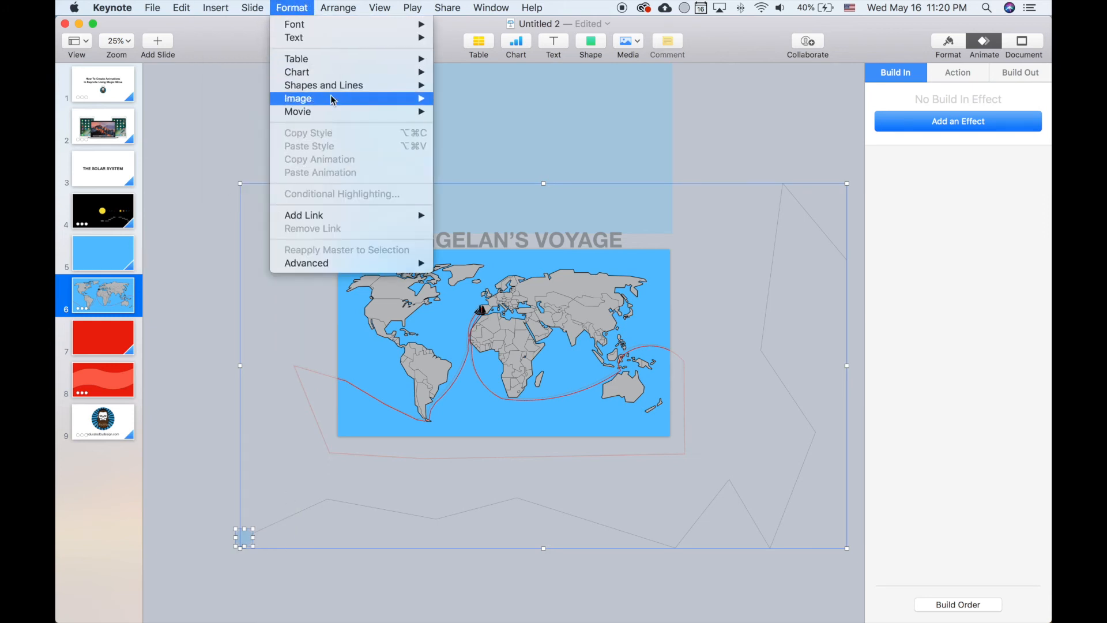
mouse_move(342, 90)
left_click(482, 99)
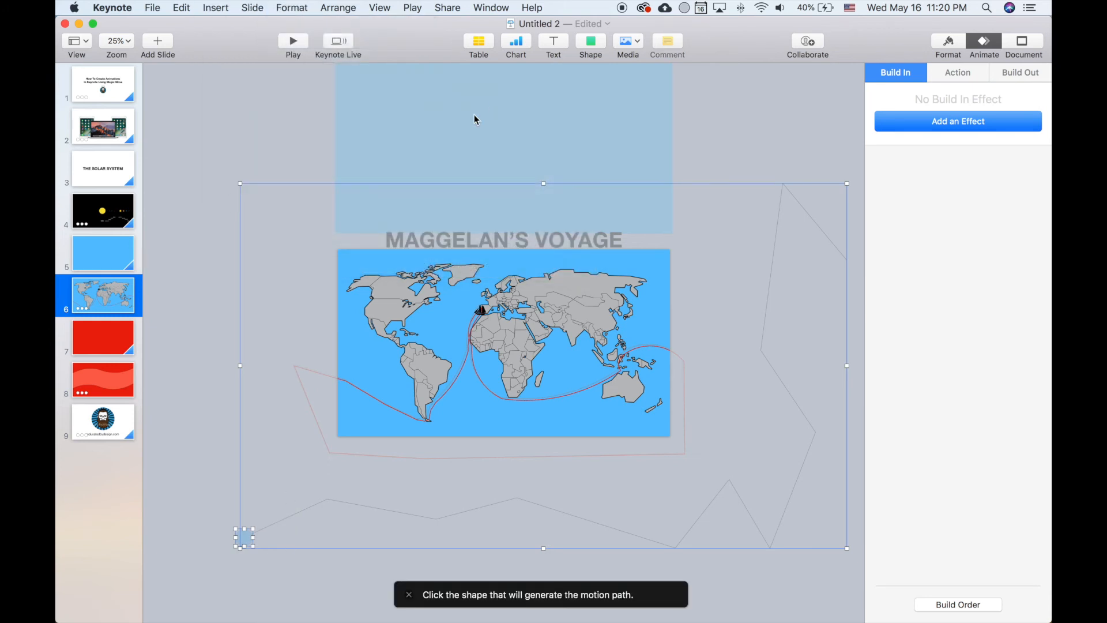
left_click(292, 513)
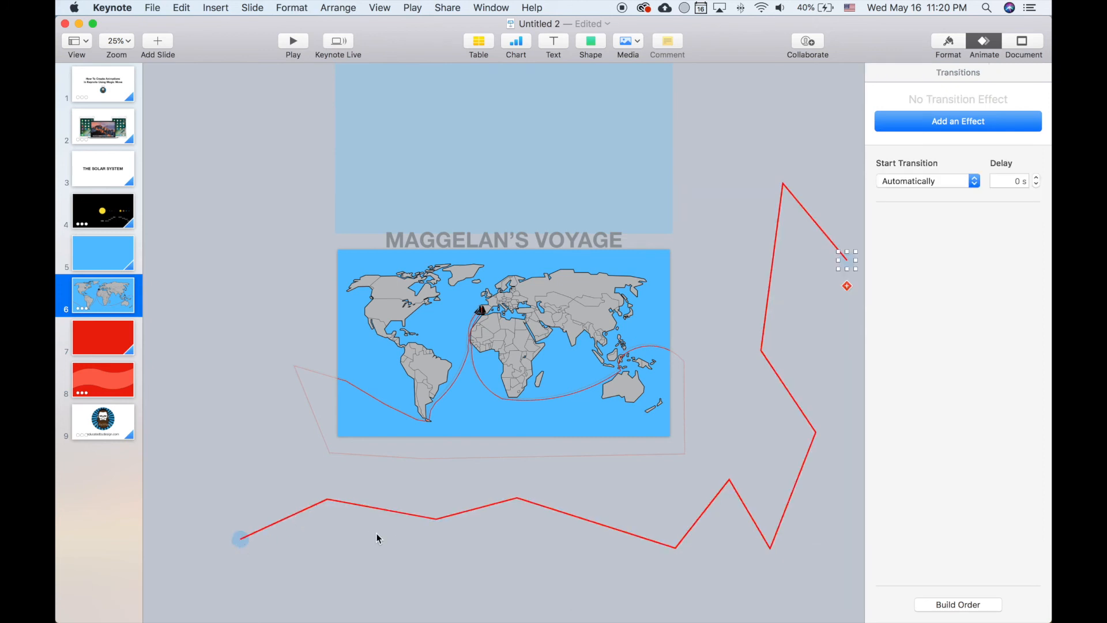
Move the circle's starting point off the line's beginning, and delete the demonstration circle and zigzag line
left_click_drag(240, 540, 715, 533)
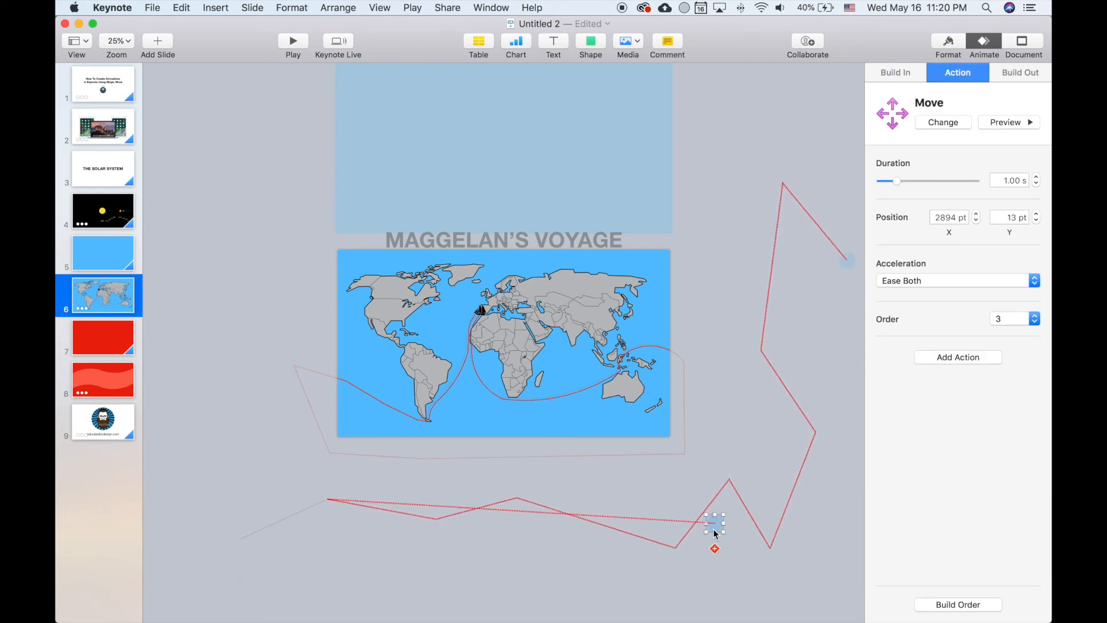
left_click(715, 533)
left_click(636, 536)
key("Delete")
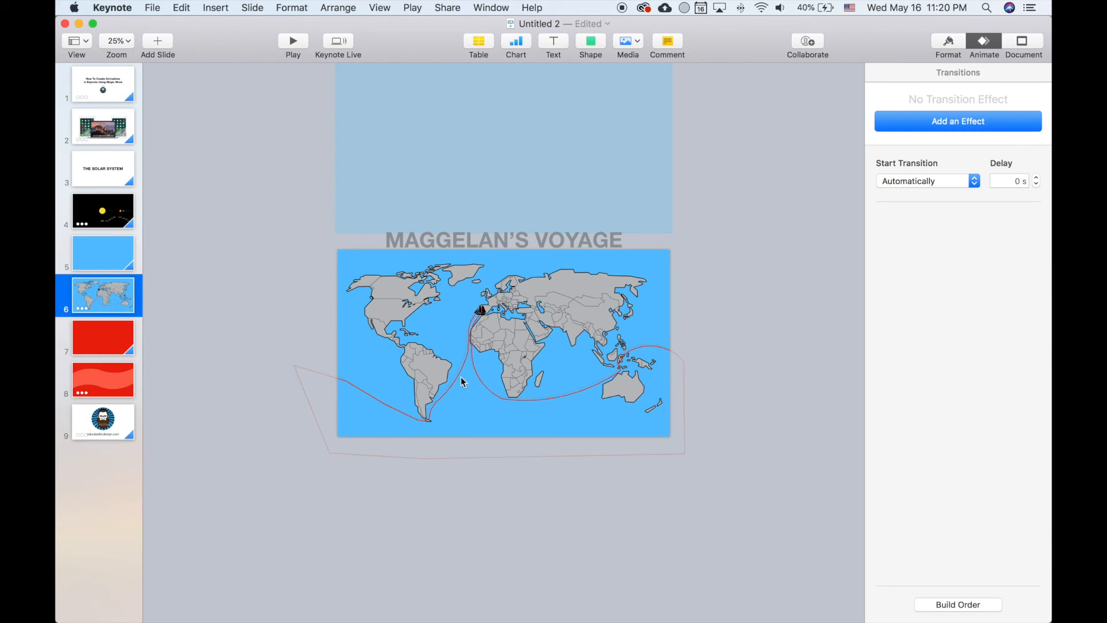
Check the red route line's Build In and Action effects and select the Line's Line Draw build in the Build Order
scroll(461, 378, "up", 5)
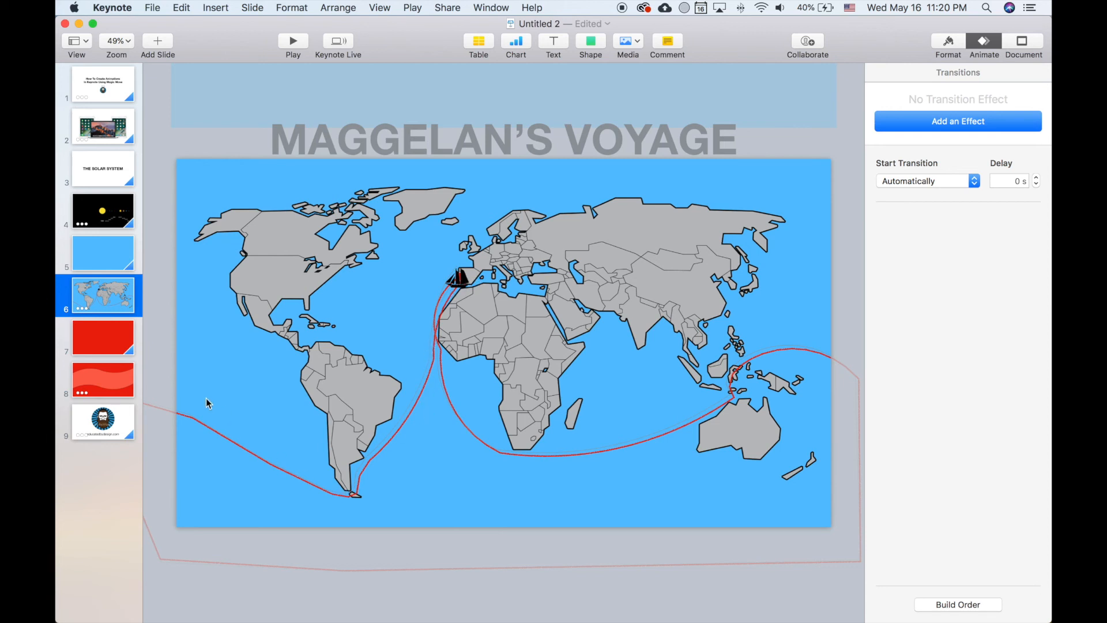
left_click(428, 378)
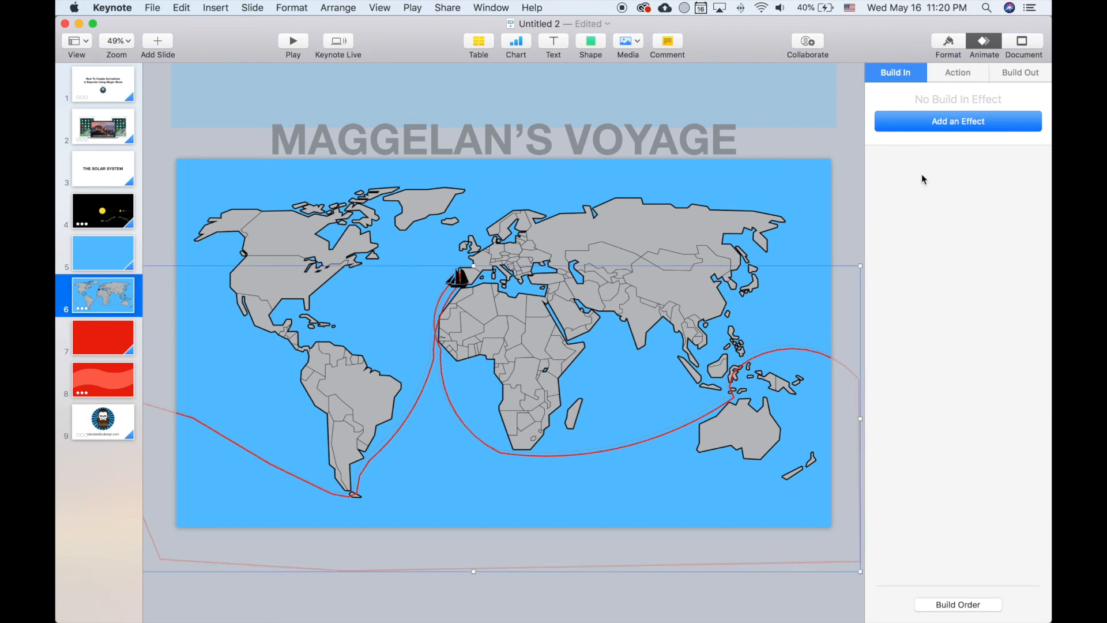
left_click(962, 77)
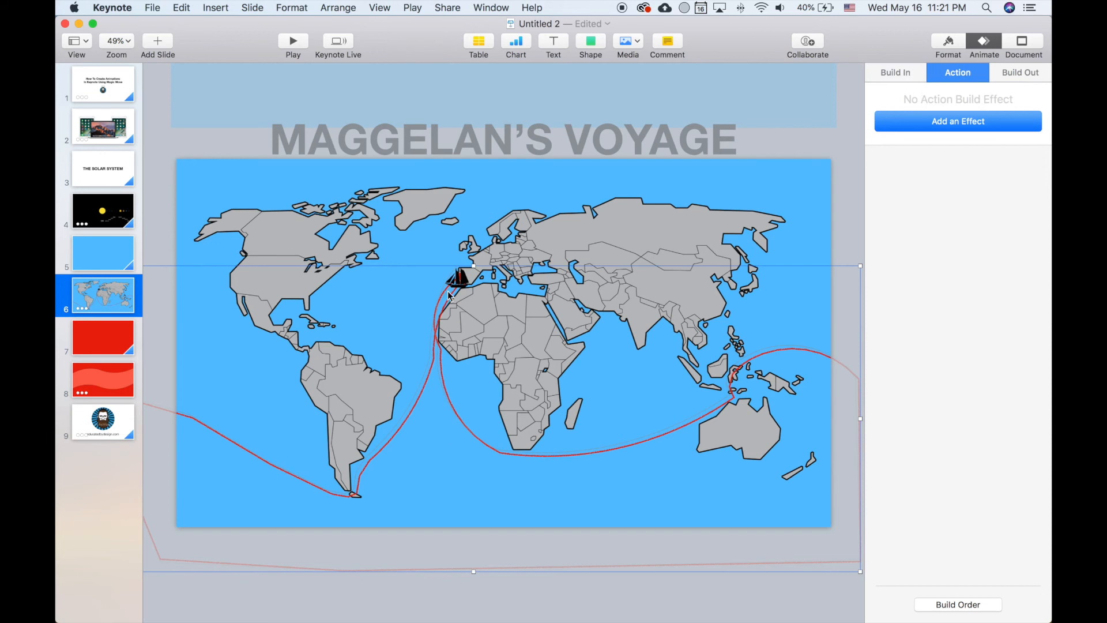
left_click(459, 249)
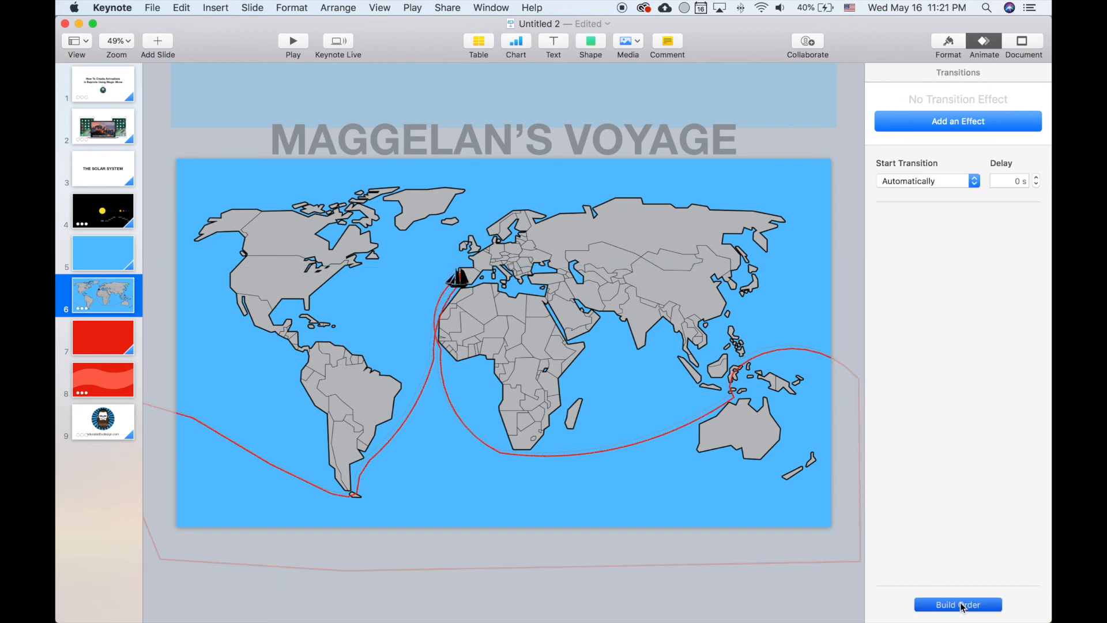
left_click(958, 605)
left_click(191, 102)
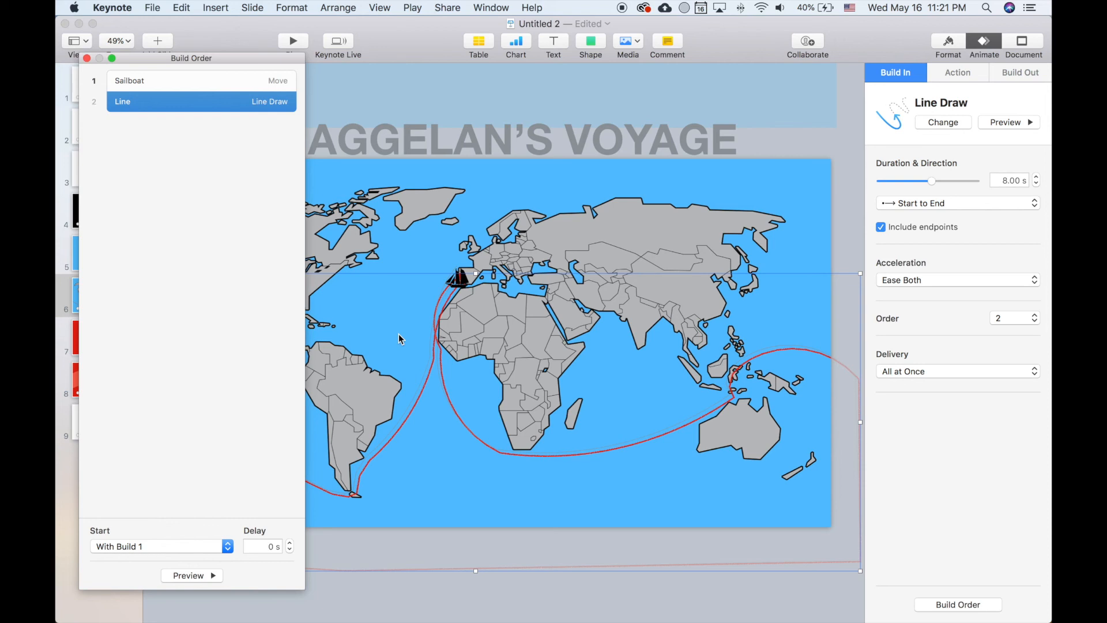
Look over the line shapes available for drawing and the list of Build In effects that includes Line Draw
left_click(591, 43)
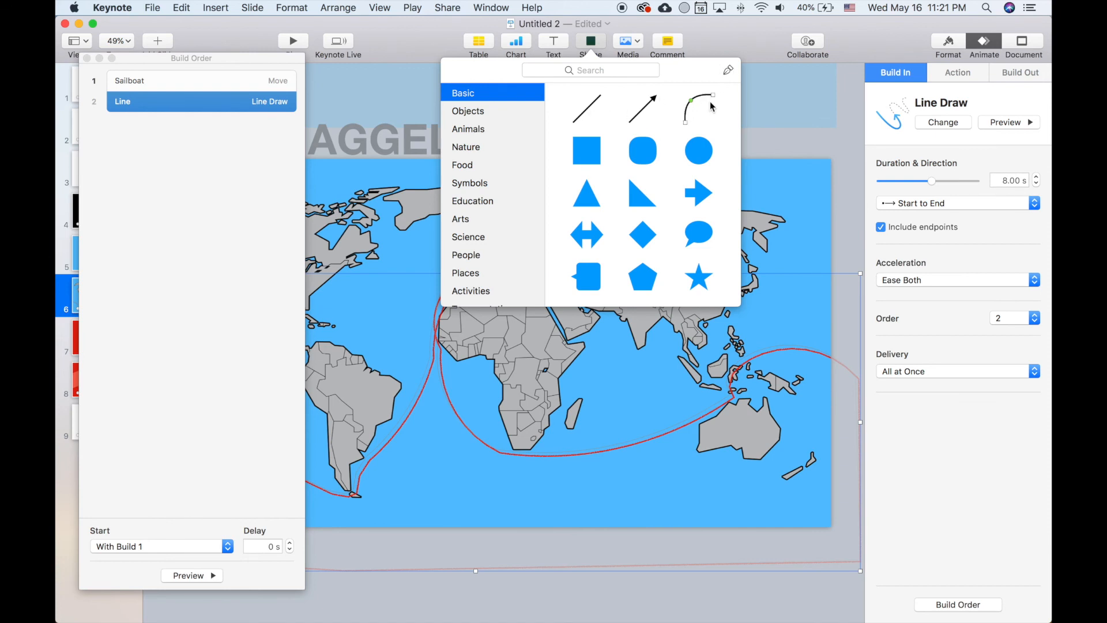
left_click(944, 124)
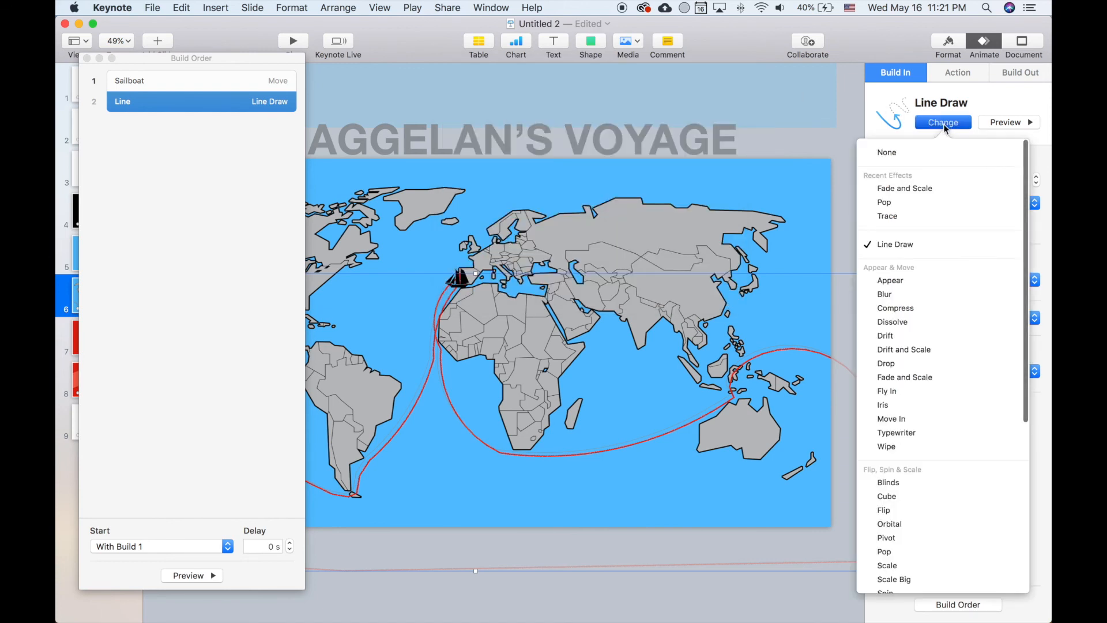
left_click(881, 114)
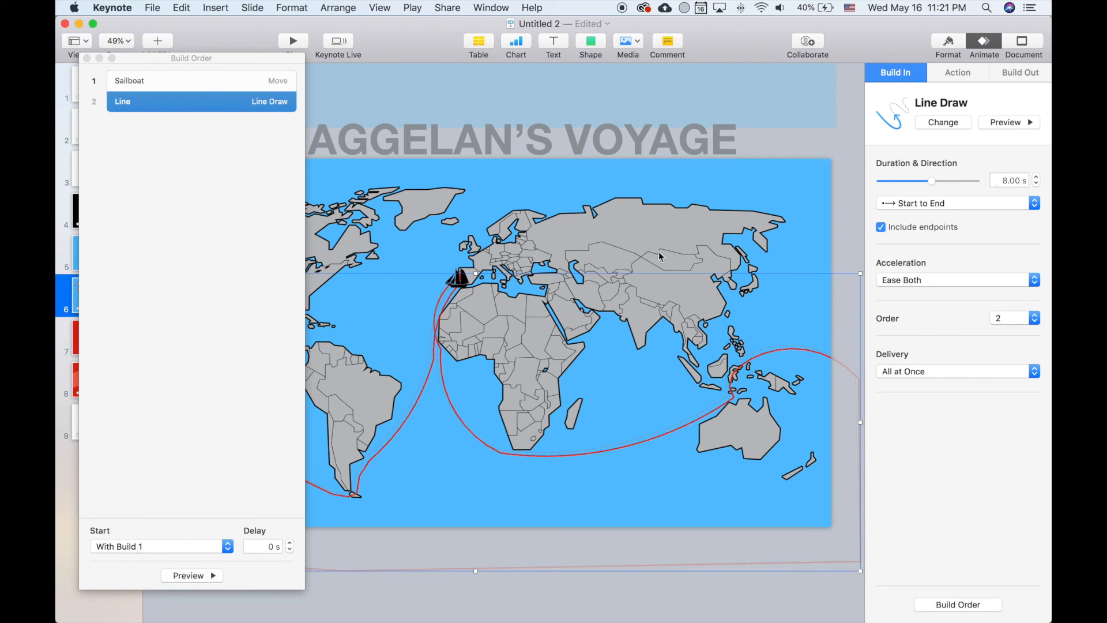
Compare the Sailboat's Move settings with the Line's Line Draw settings, including duration and acceleration
left_click(462, 282)
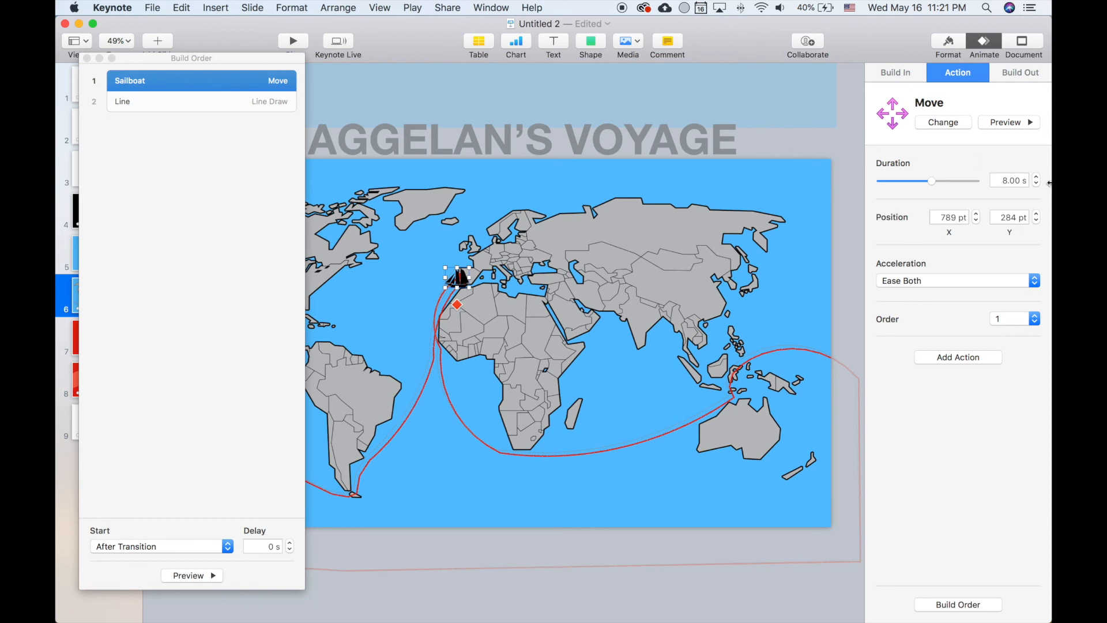
left_click(448, 394)
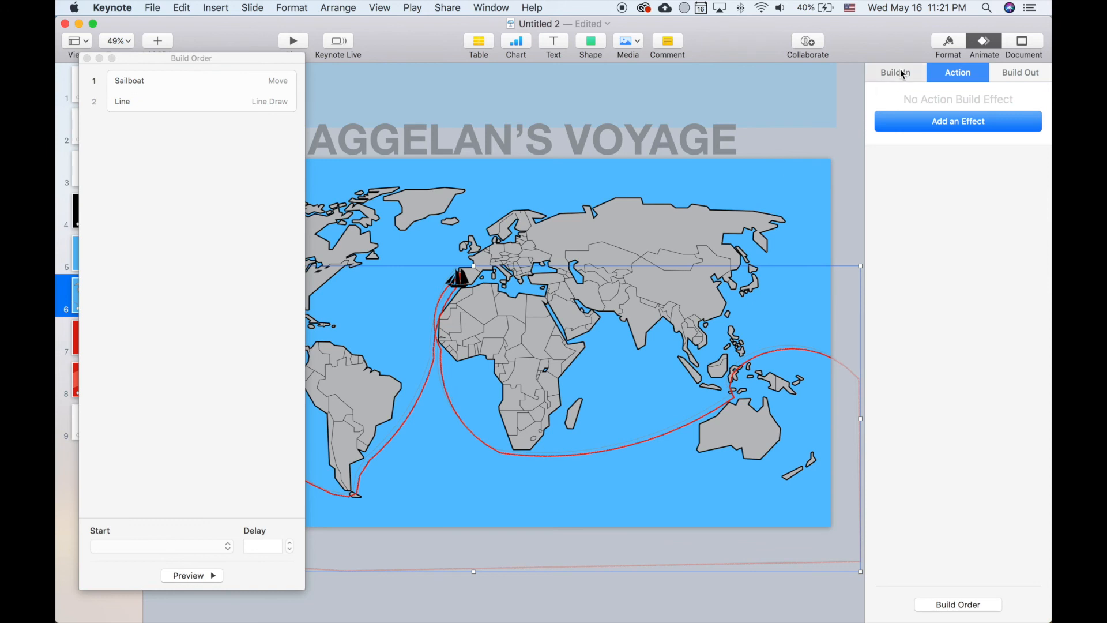
left_click(899, 73)
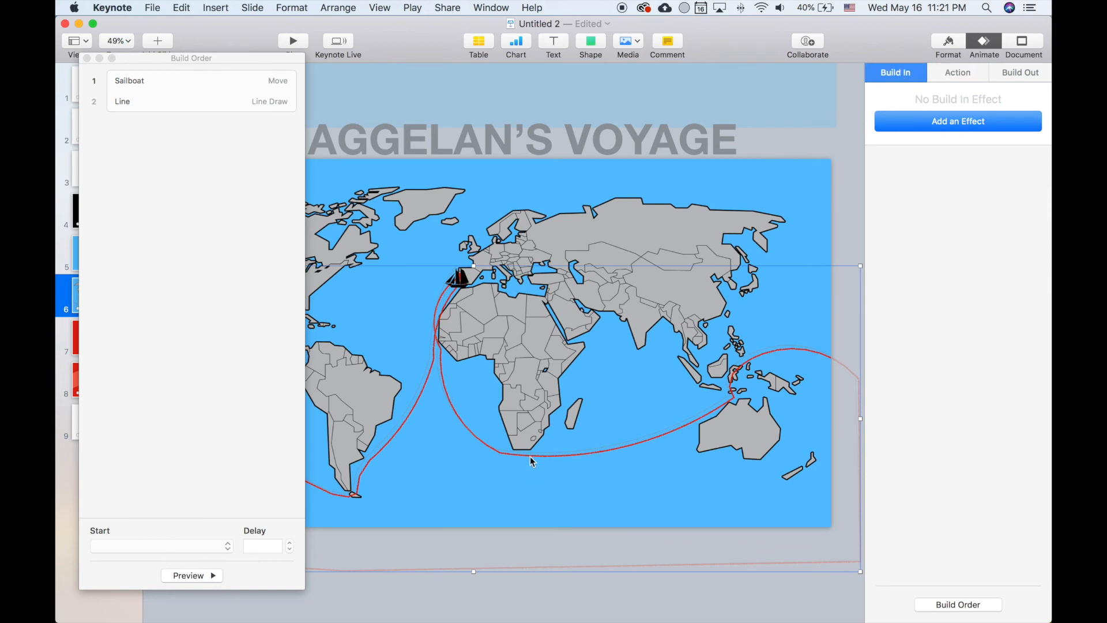
left_click(163, 106)
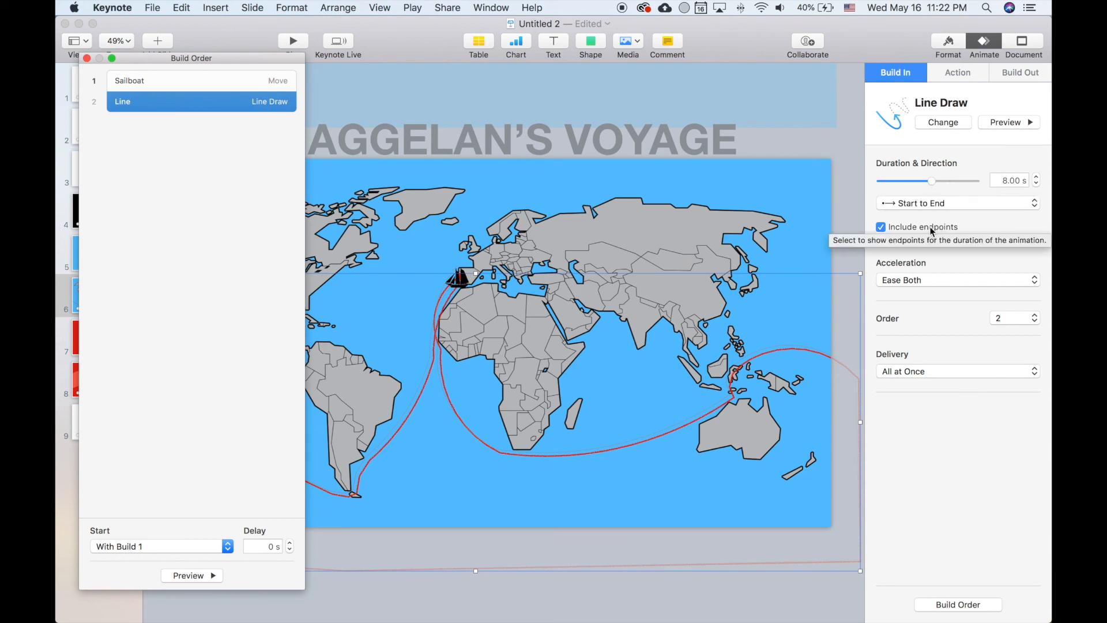
left_click(922, 282)
left_click(973, 429)
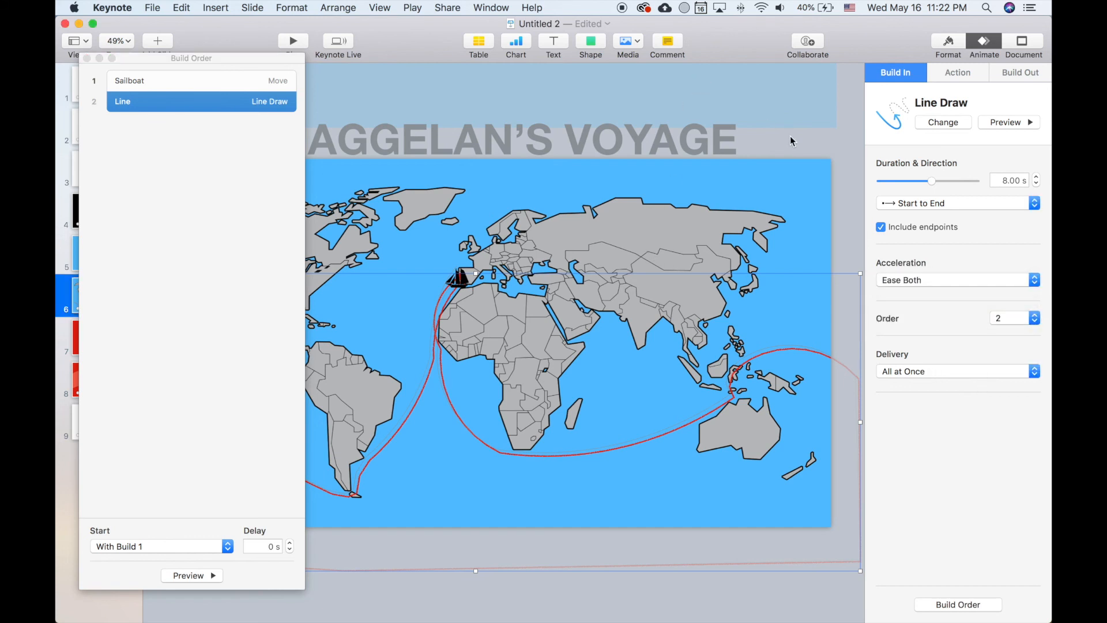
Close the Build Order window and play the voyage animation from slide 6
left_click(810, 144)
left_click(86, 58)
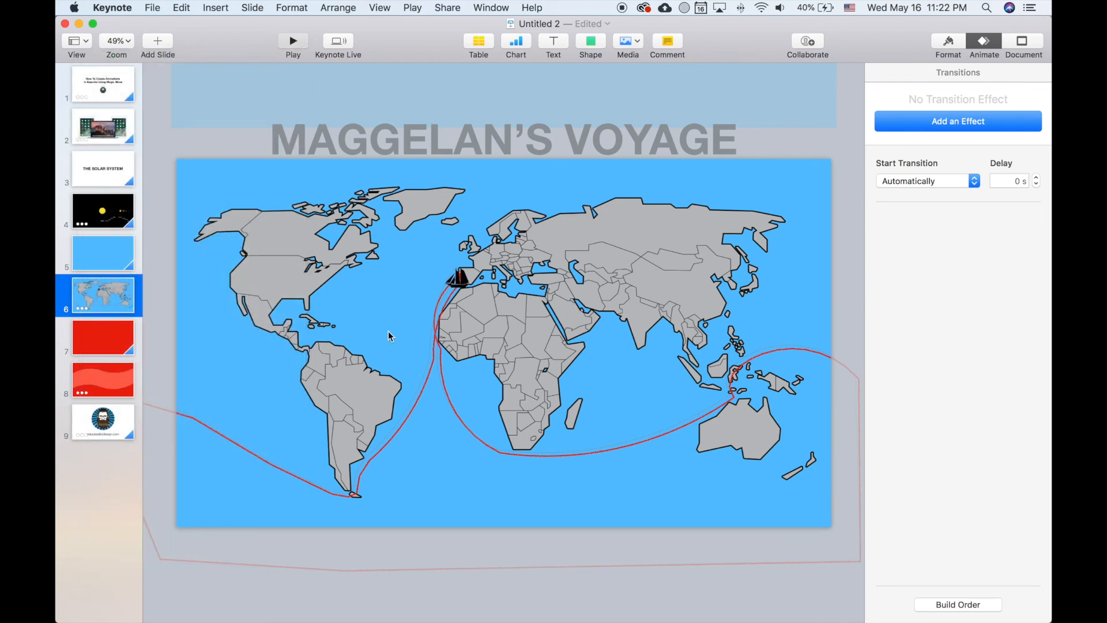
key("alt+super+p")
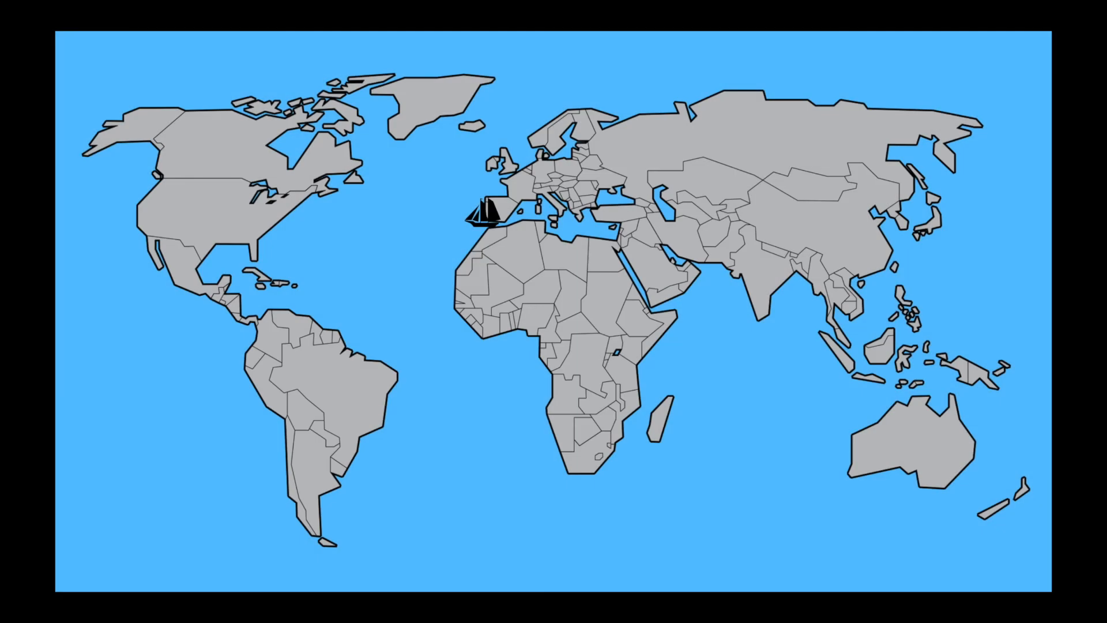